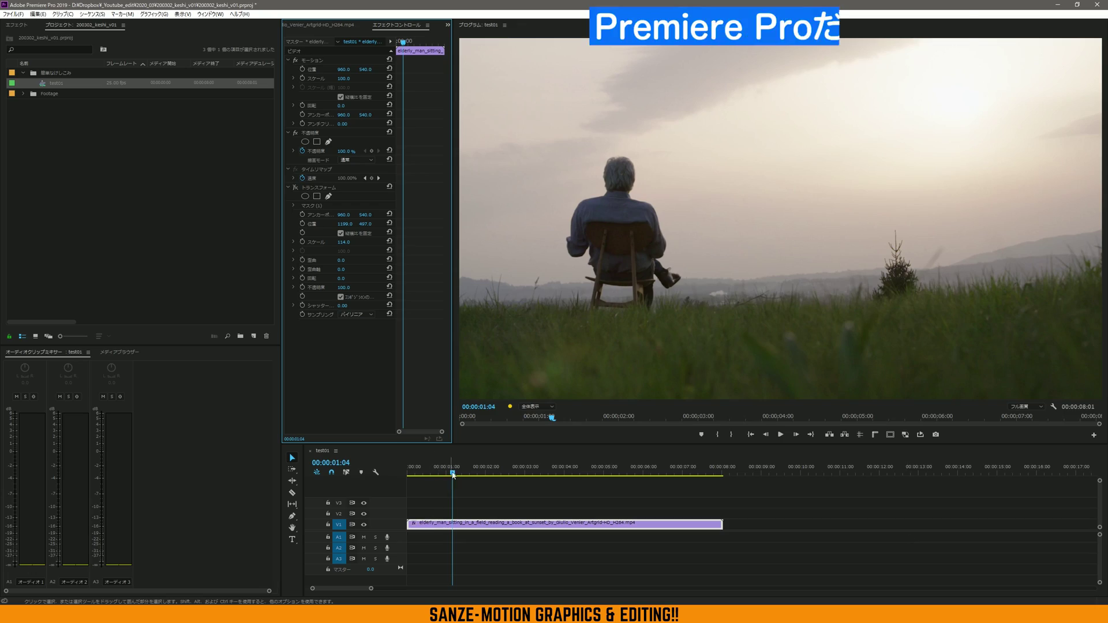
- Fit the test01 timeline to the window and scrub through the sunset clip's opening seconds
mouse_move(453, 472)
left_mouse_down()
mouse_move(591, 471)
mouse_move(367, 459)
left_mouse_up()
key("backslash")
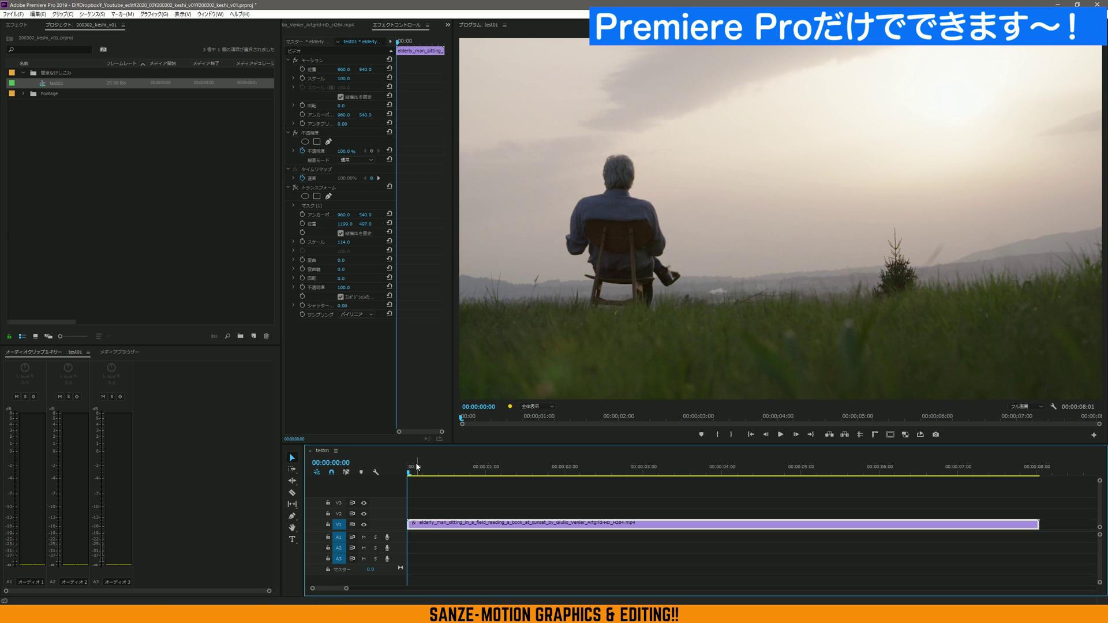
left_click_drag(413, 482, 723, 492)
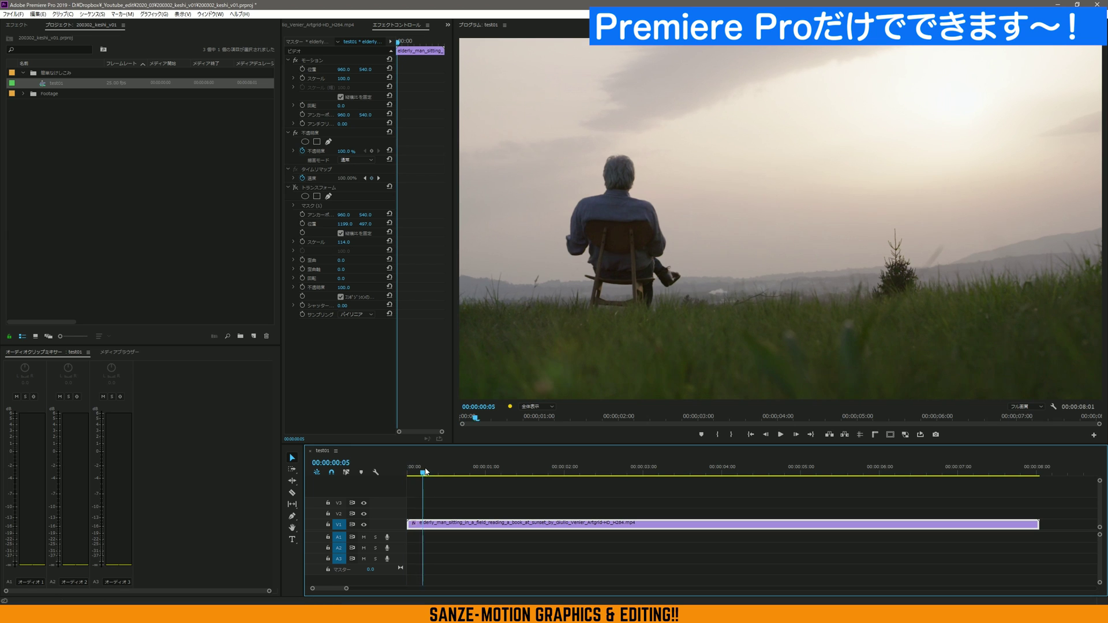
key("Home")
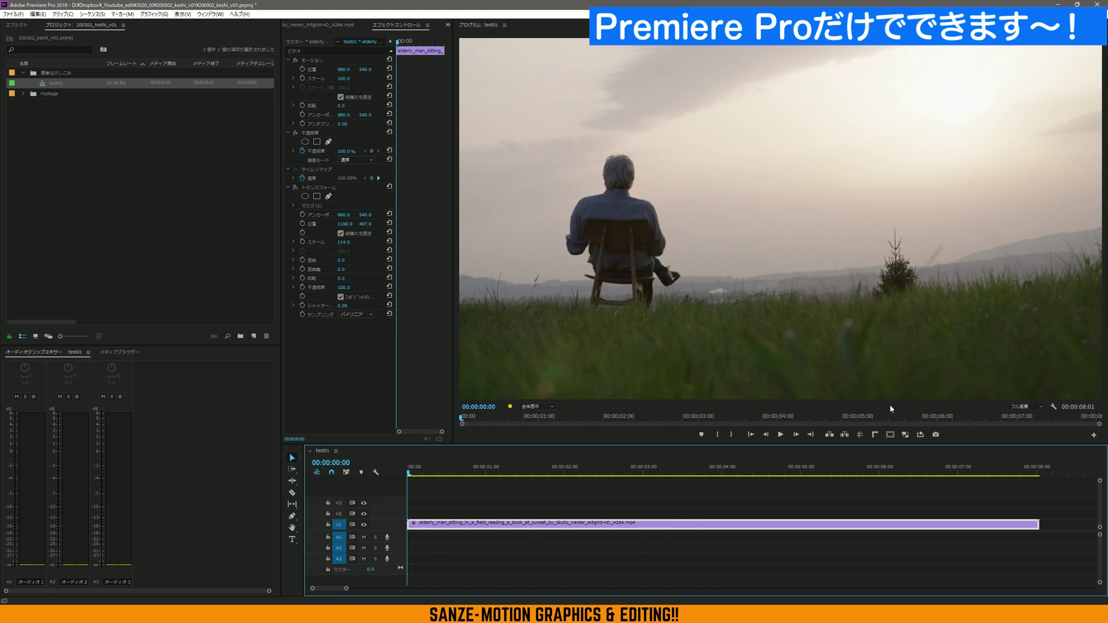
- Play the sunset clip from the start, select it, and stop playback
left_click(486, 554)
key("space")
left_click(499, 525)
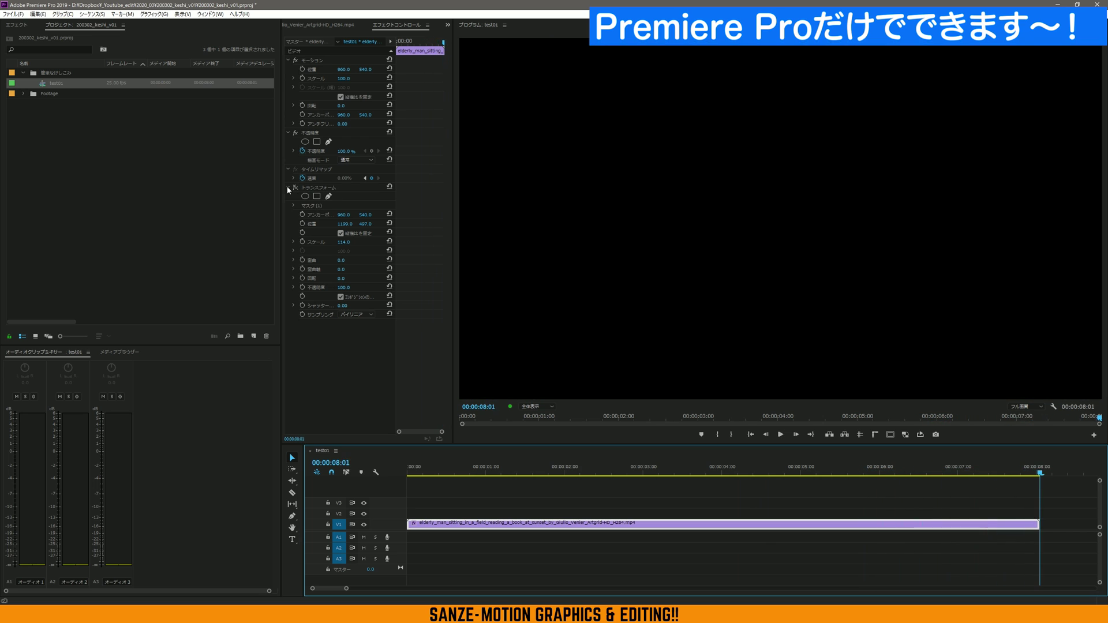
key("space")
left_click(295, 188)
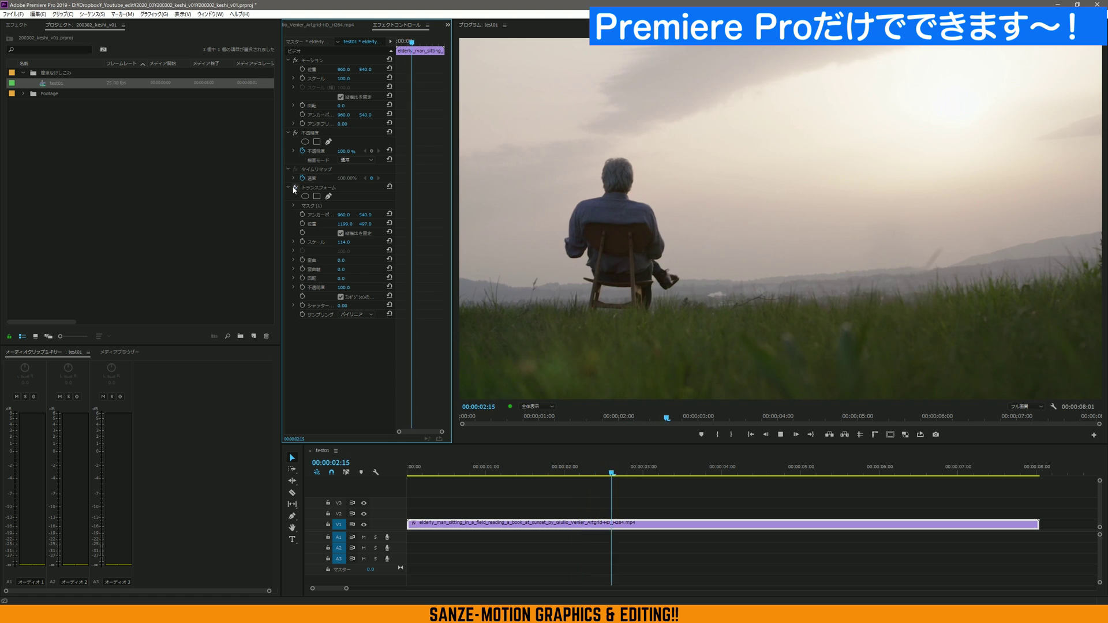
left_click(520, 469)
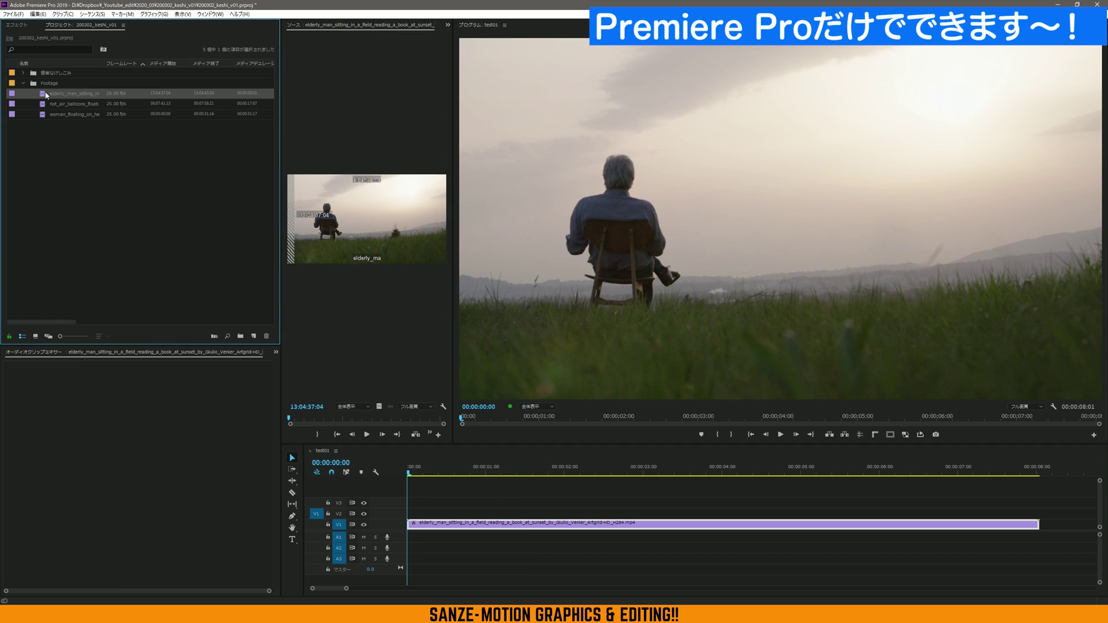
- Create a new sequence from the seated-man clip and name it test01
right_click(48, 97)
left_click(130, 277)
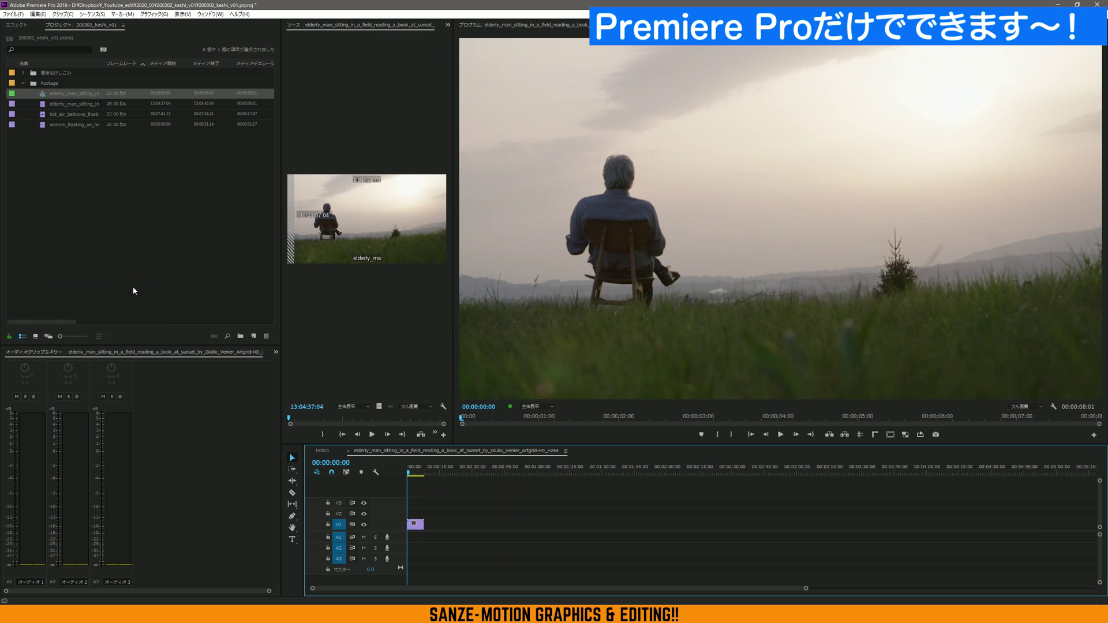
key("backslash")
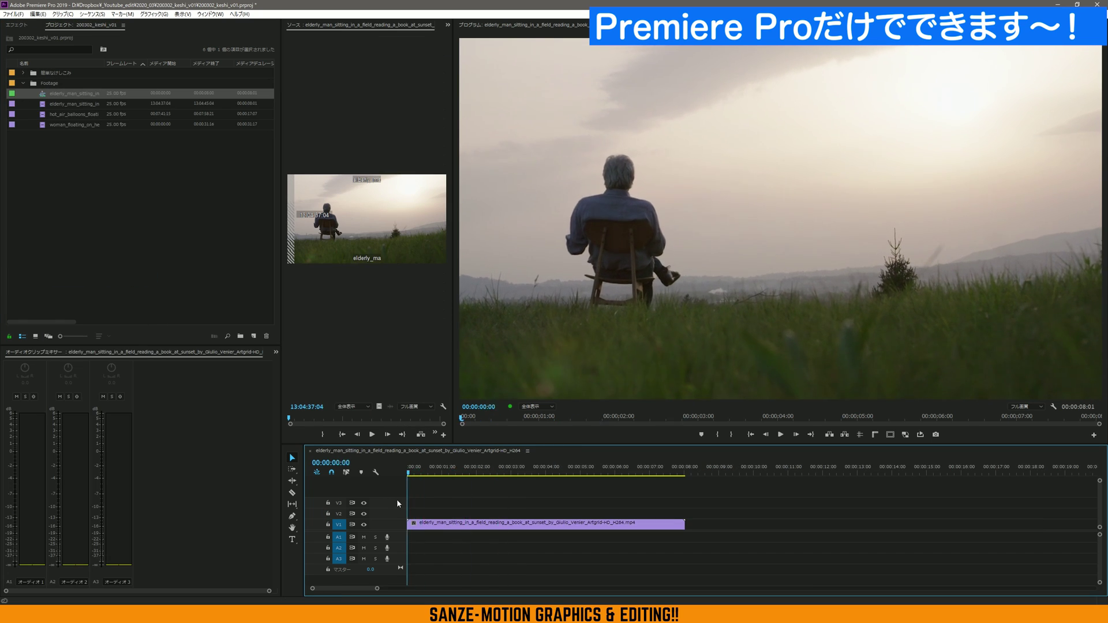
left_click(68, 93)
type("test01")
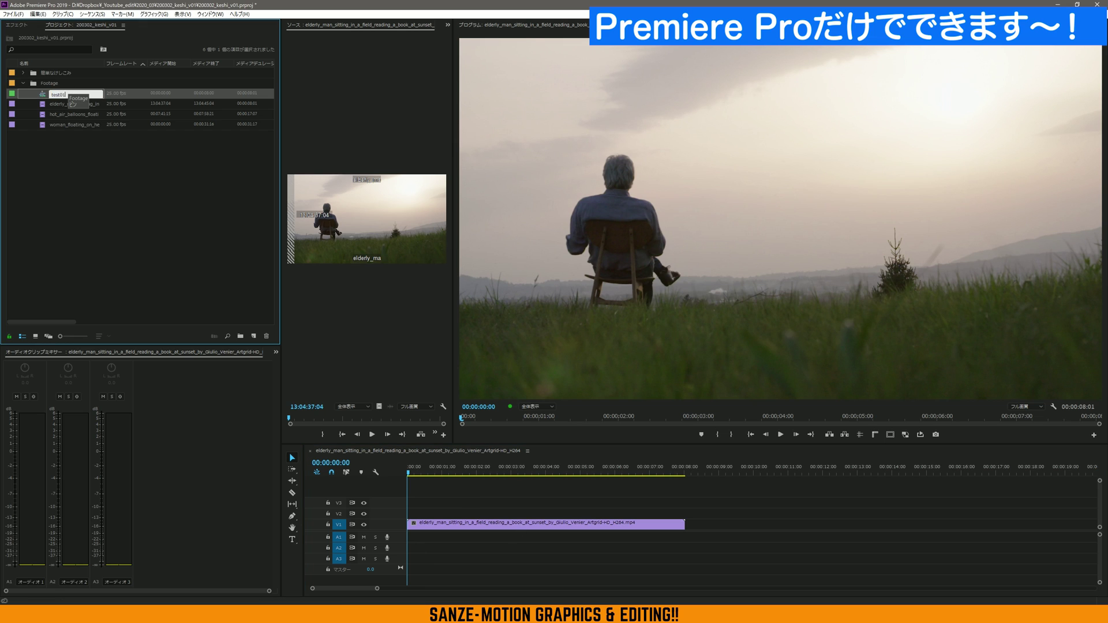
key("Return")
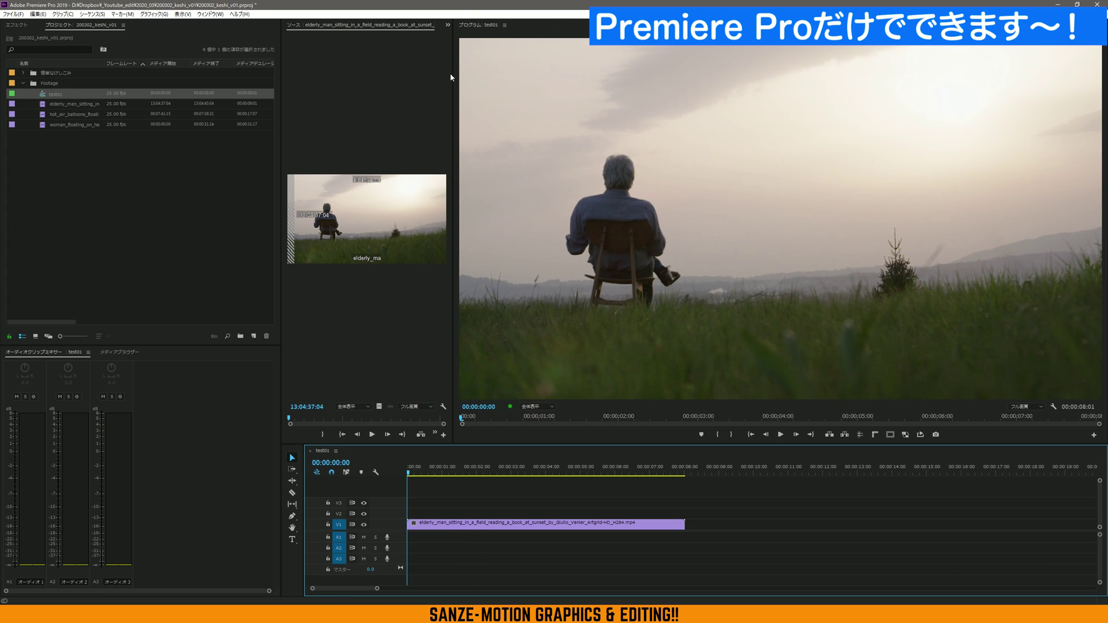
- Widen the preview viewer and bring up the clip's Effect Controls
left_click_drag(454, 60, 489, 54)
left_click(483, 29)
left_click(489, 41)
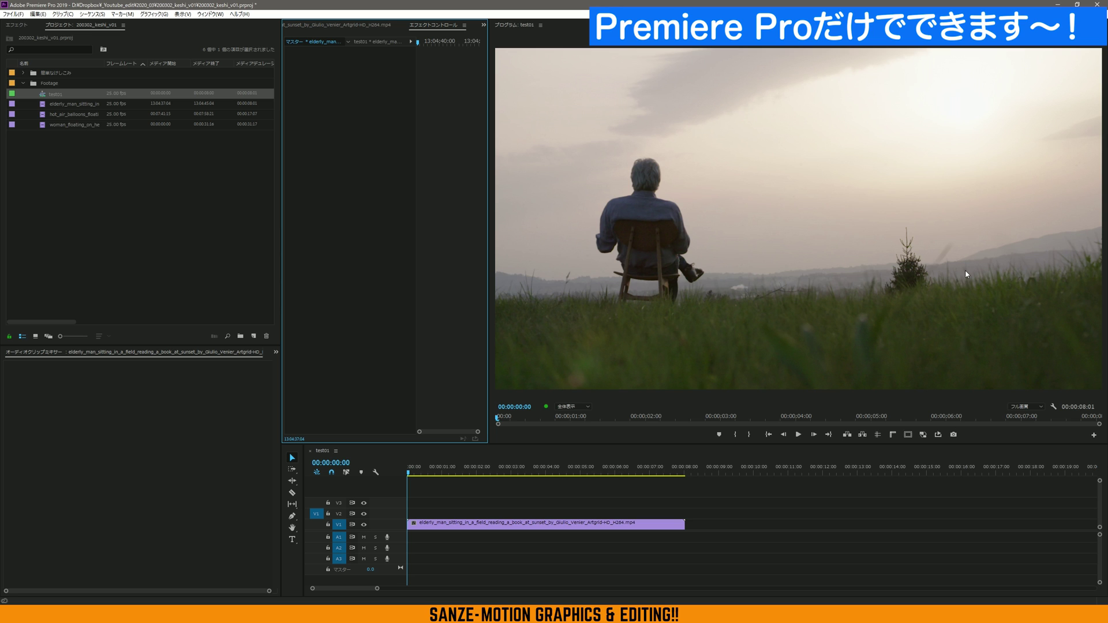
- Search トランス in Effects, drop Distort > Transform onto the clip, and select it in Effect Controls
left_click(750, 554)
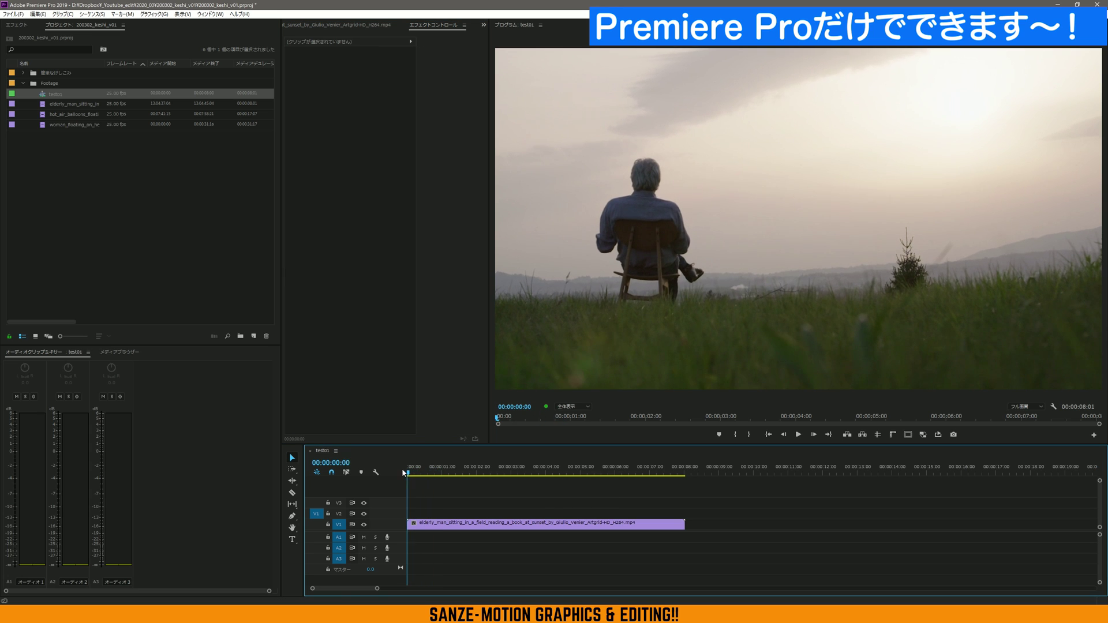
left_click(16, 25)
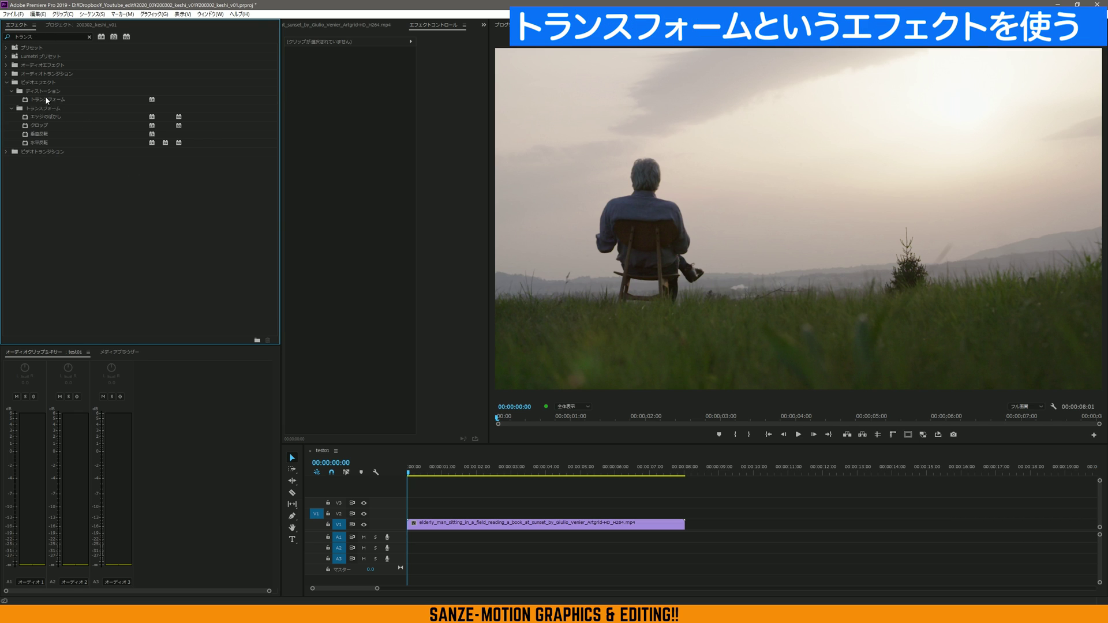
mouse_move(45, 98)
left_mouse_down()
mouse_move(475, 421)
mouse_move(551, 525)
left_mouse_up()
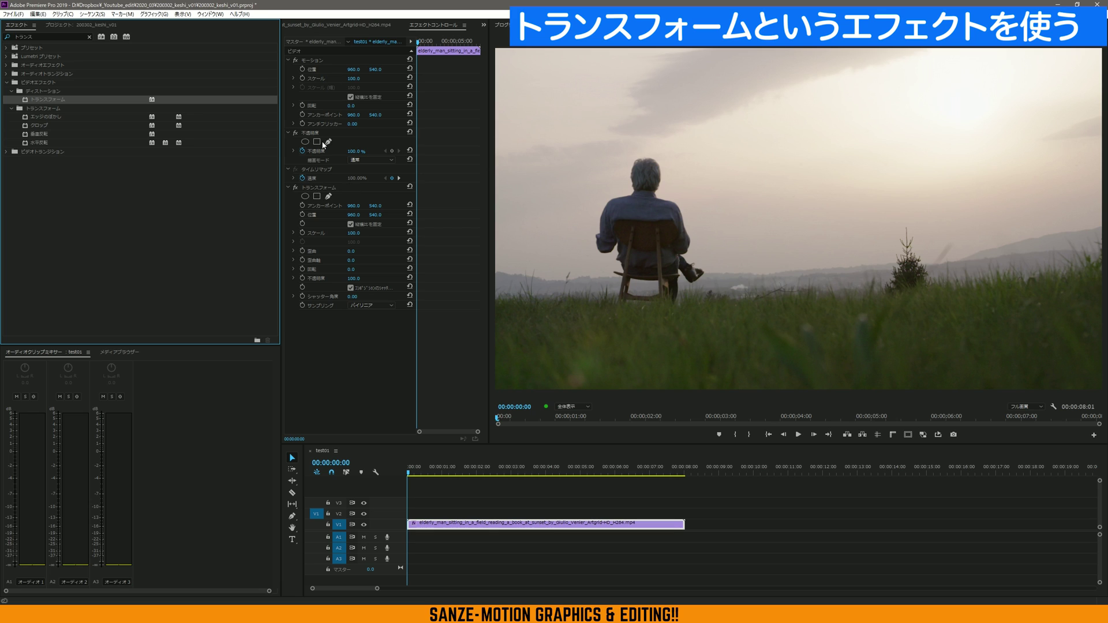
left_click(294, 187)
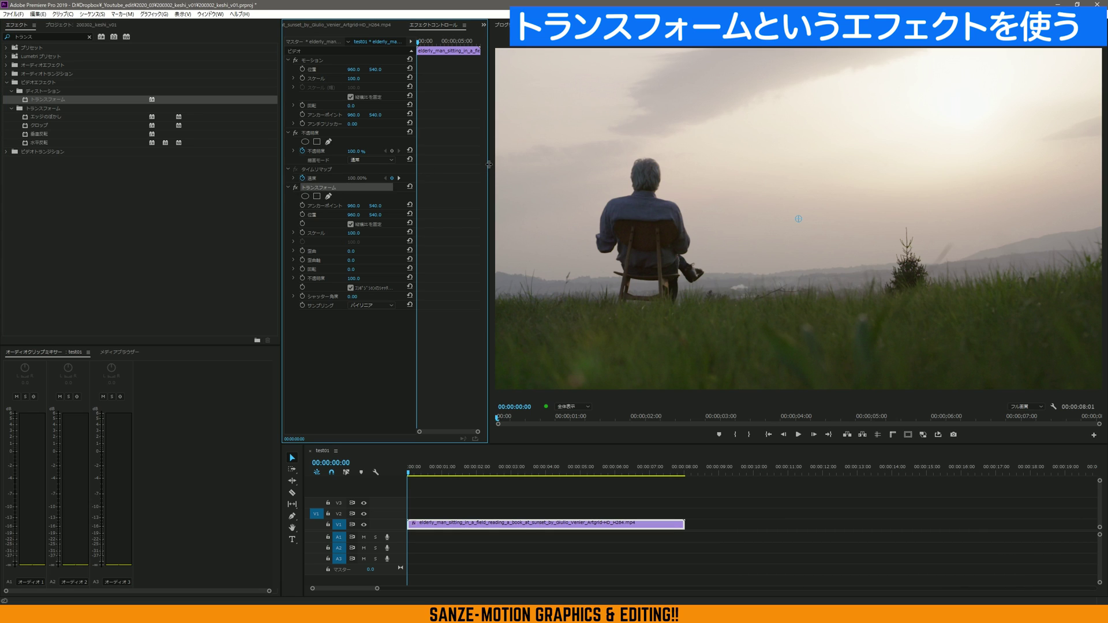
left_click(161, 214)
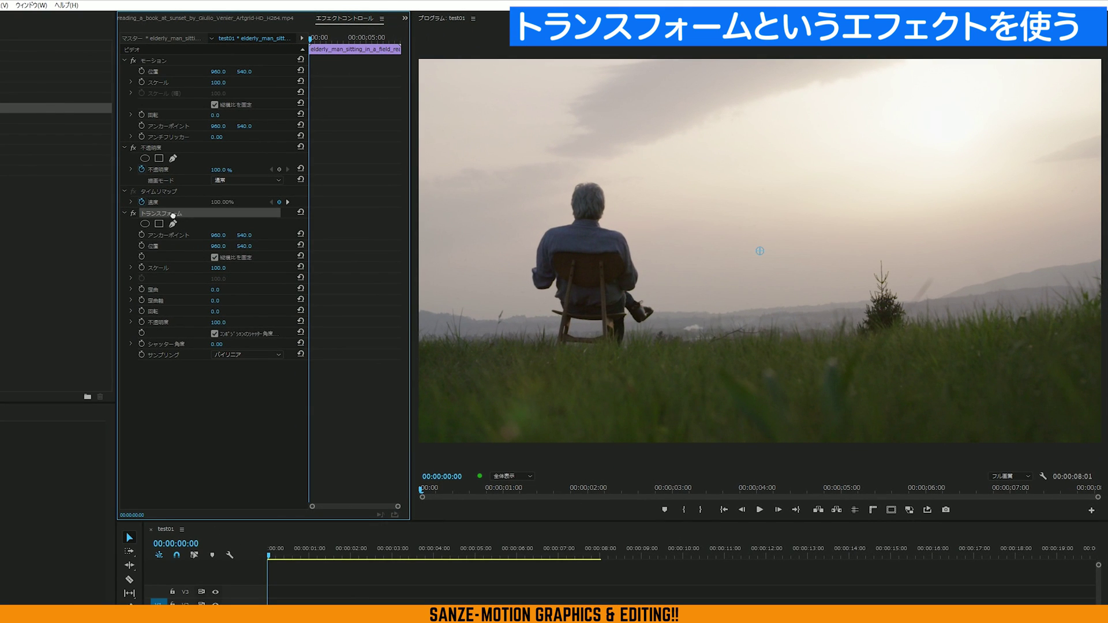
- Draw a closed pen mask on the Transform effect around the small tree
left_click(173, 223)
left_click(869, 257)
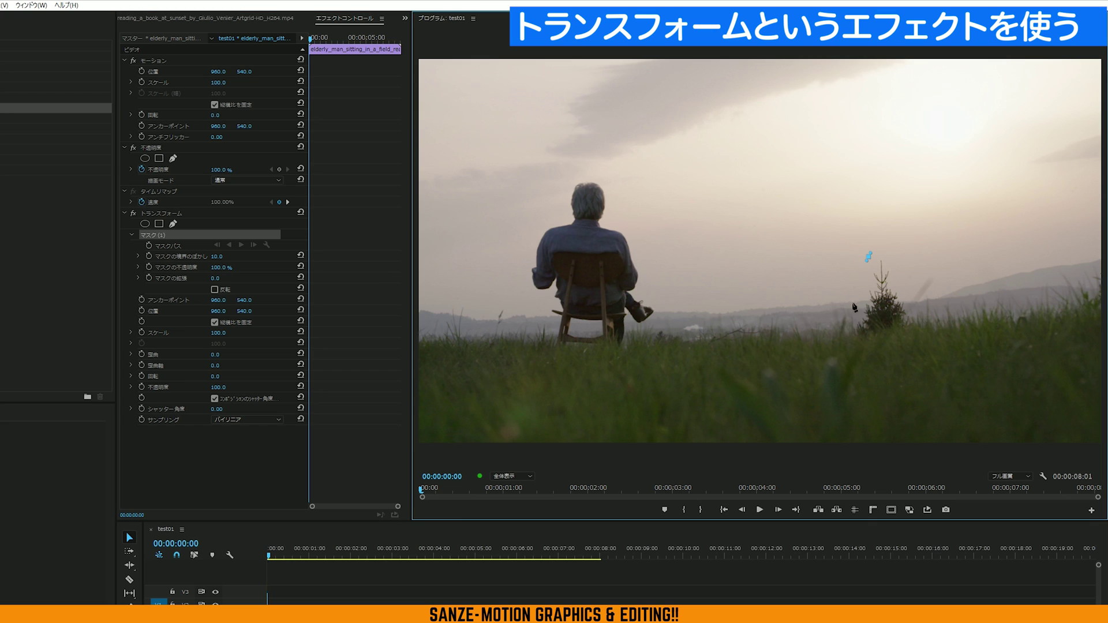
left_click(844, 324)
left_click(875, 352)
left_click(929, 337)
left_click(910, 276)
left_click(869, 255)
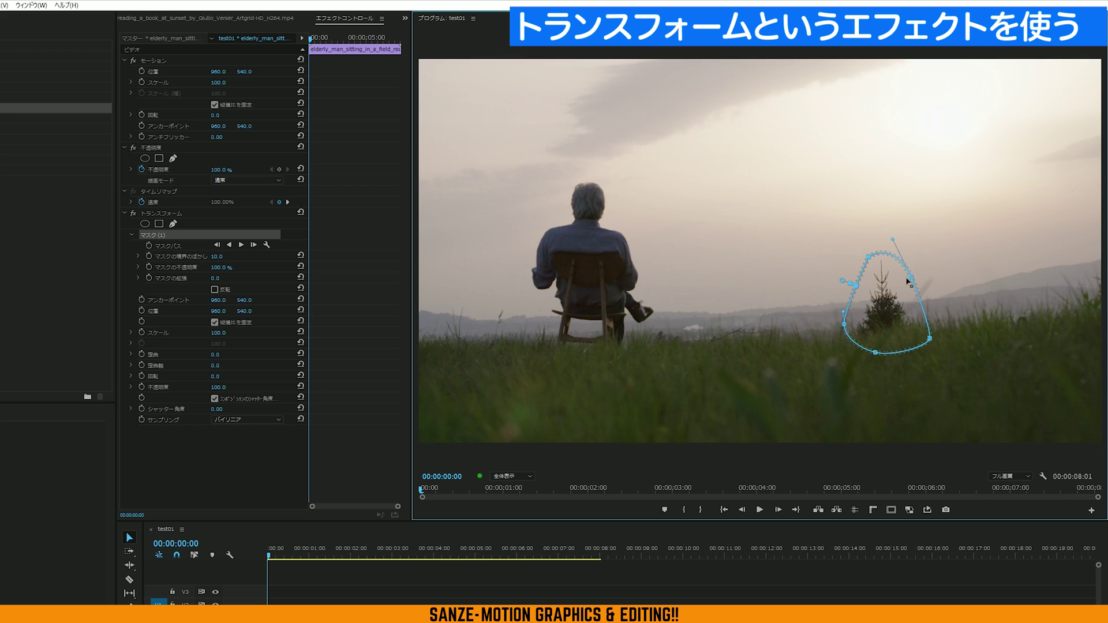
- Round the mask into a teardrop and shift Transform Position X to about 1171
left_click_drag(911, 276, 882, 220)
left_click(873, 354)
left_click_drag(875, 358, 898, 359)
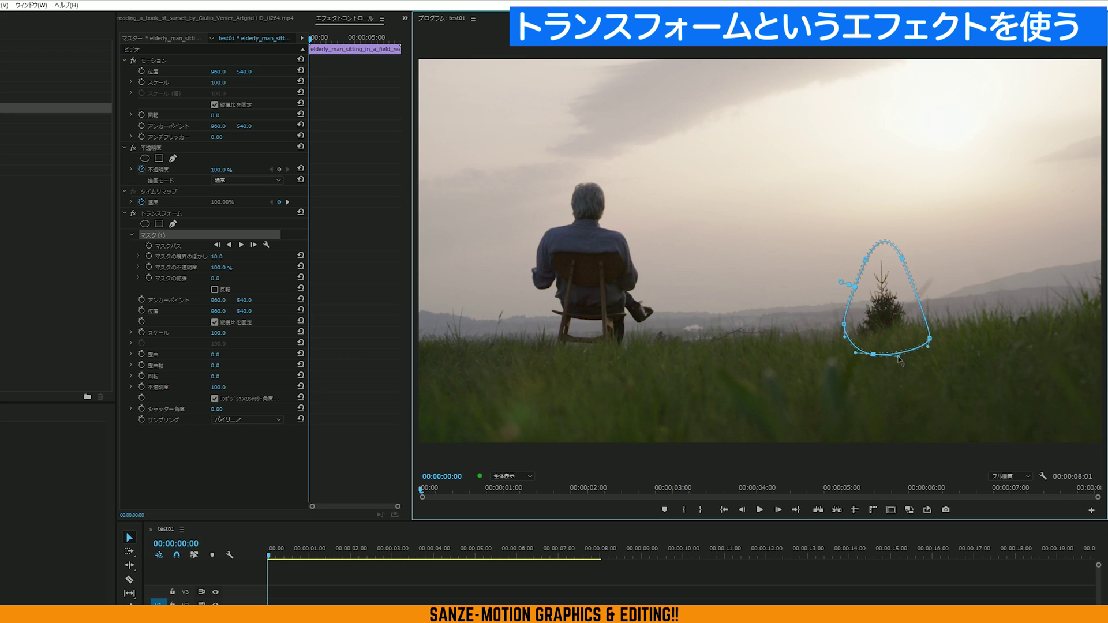
mouse_move(218, 312)
left_mouse_down()
mouse_move(370, 312)
mouse_move(357, 312)
left_mouse_up()
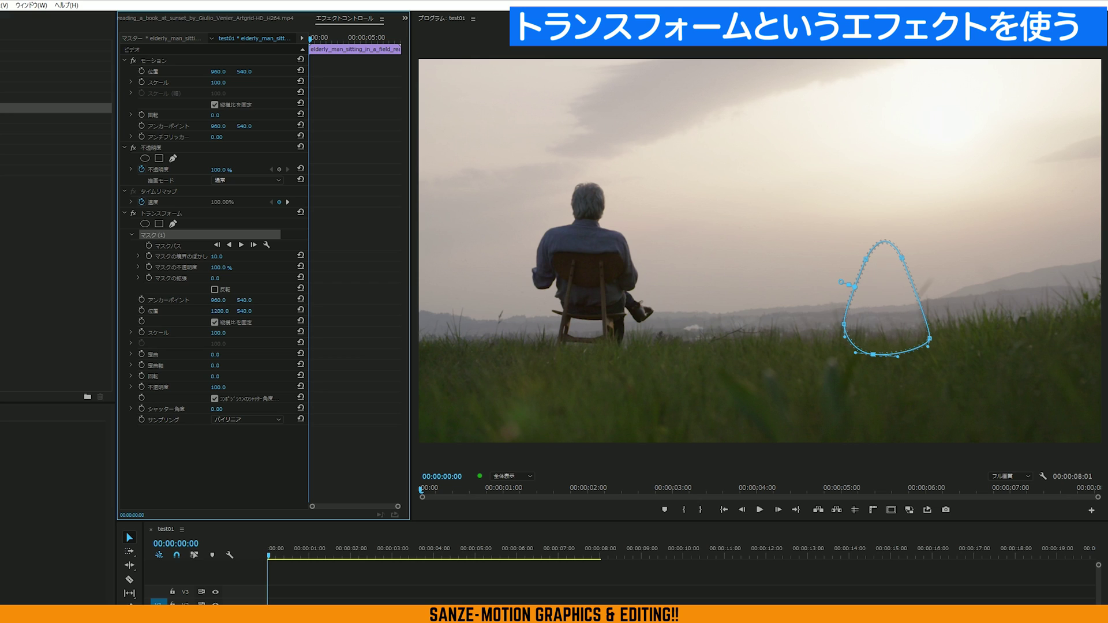
left_click_drag(349, 312, 341, 311)
- Play the sequence start, reselect the clip, and scrub toward the clip's end to check the mask
left_click(688, 568)
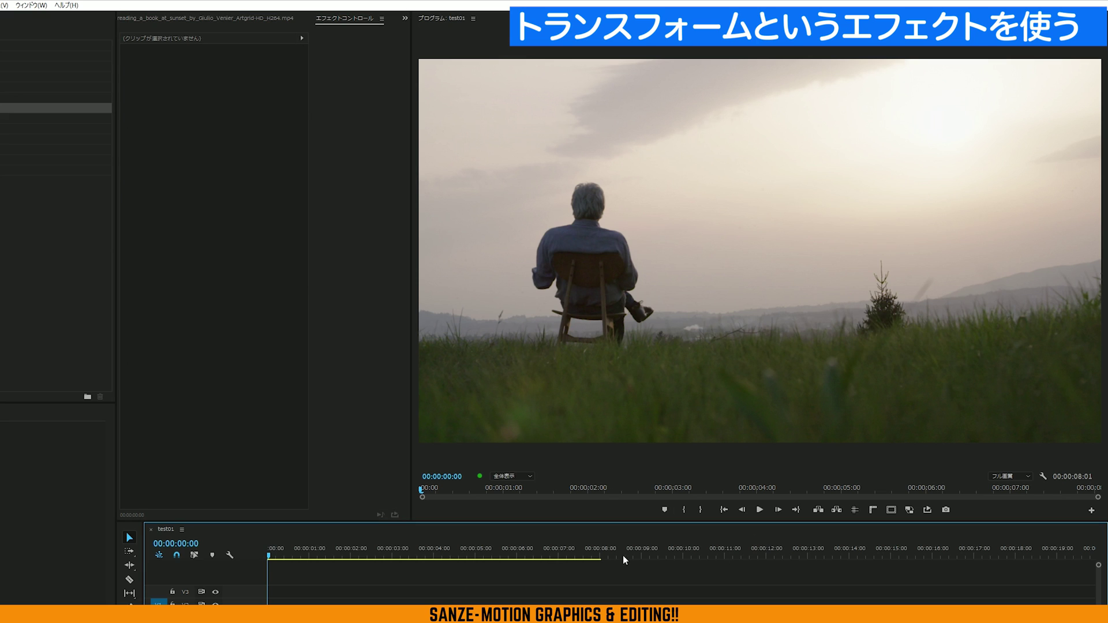
key("space")
key("Home")
left_click(433, 612)
left_click(159, 235)
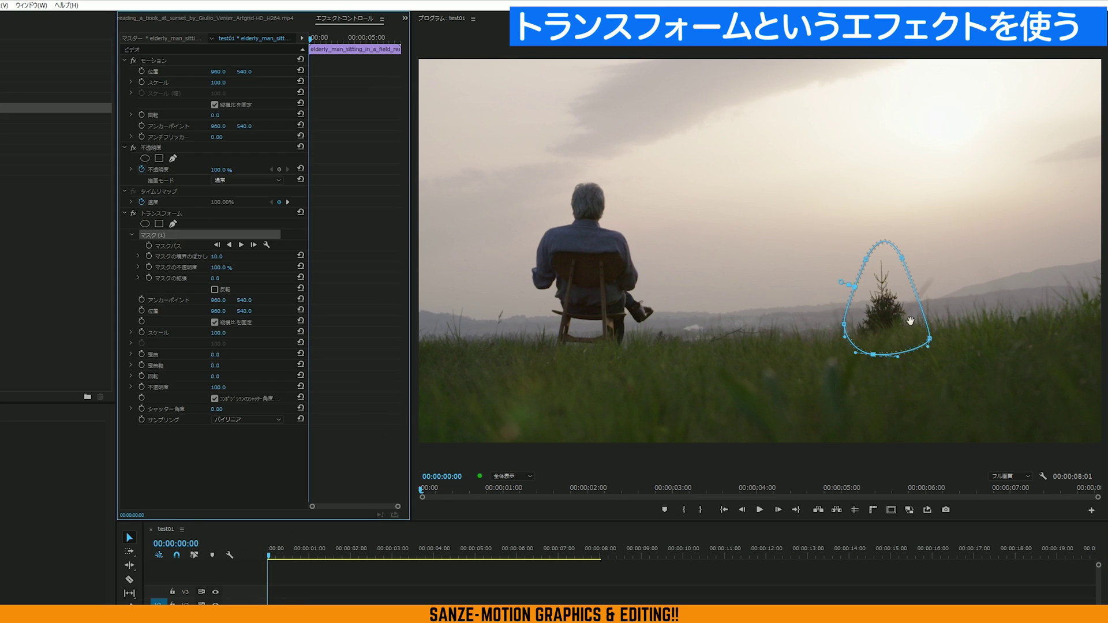
mouse_move(309, 564)
left_mouse_down()
mouse_move(625, 567)
mouse_move(538, 566)
left_mouse_up()
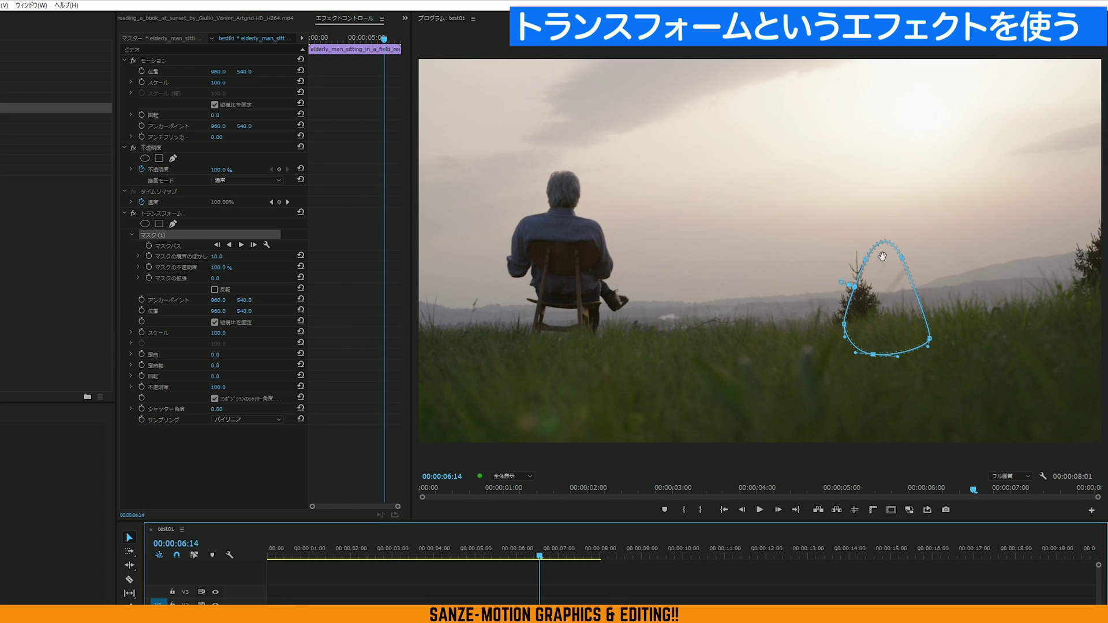
- Test a Transform Position change at 6:14, then undo it back to 960
left_click(221, 310)
left_click_drag(225, 317, 645, 210)
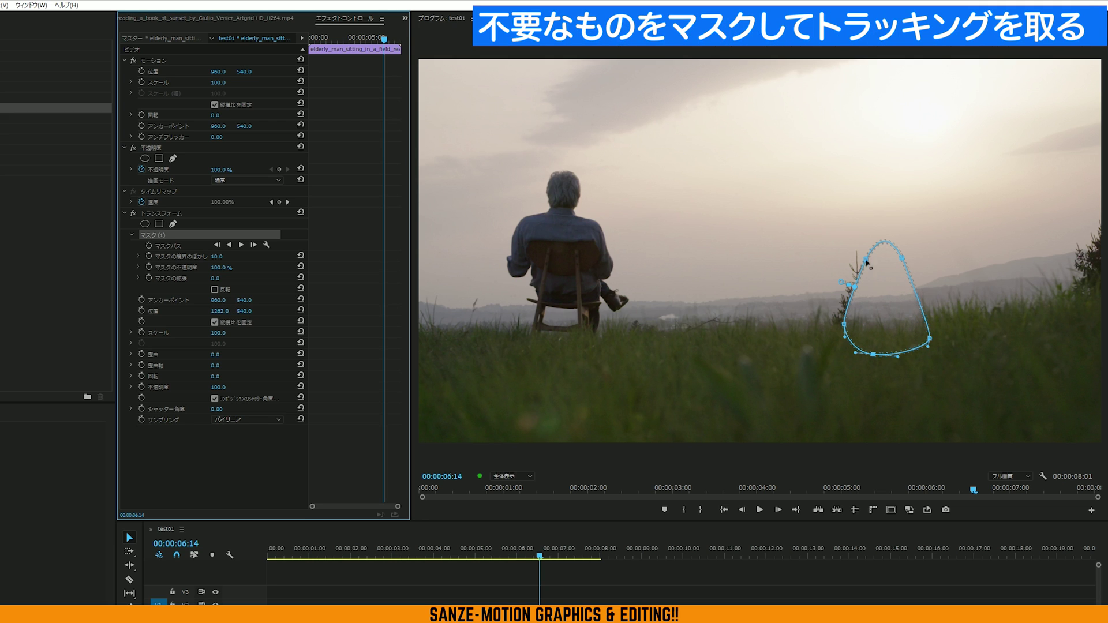
key("ctrl+z")
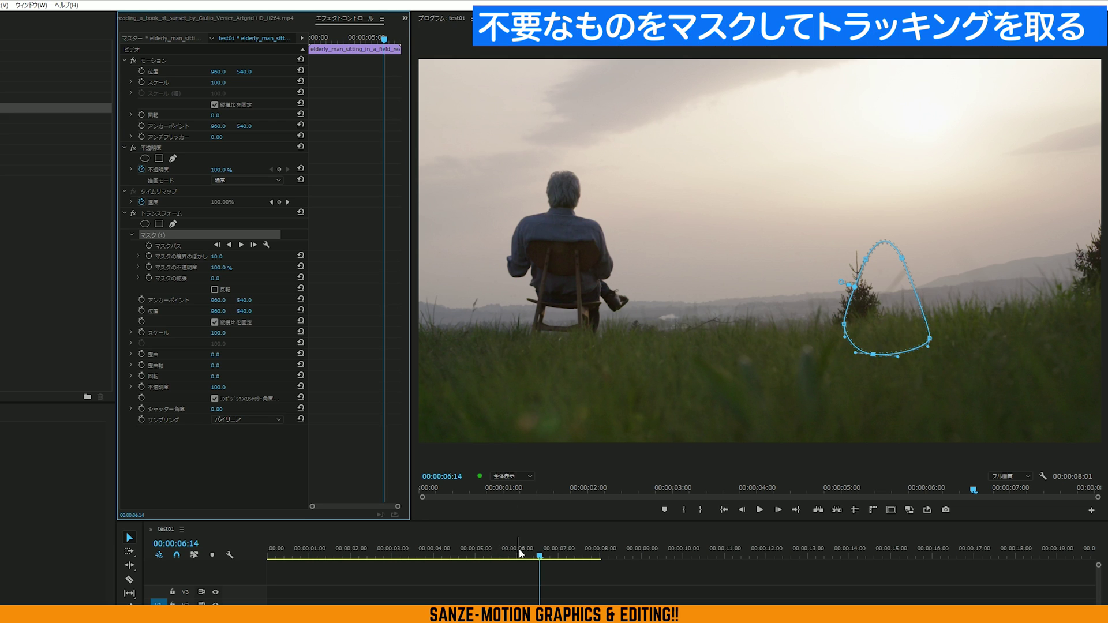
key("Home")
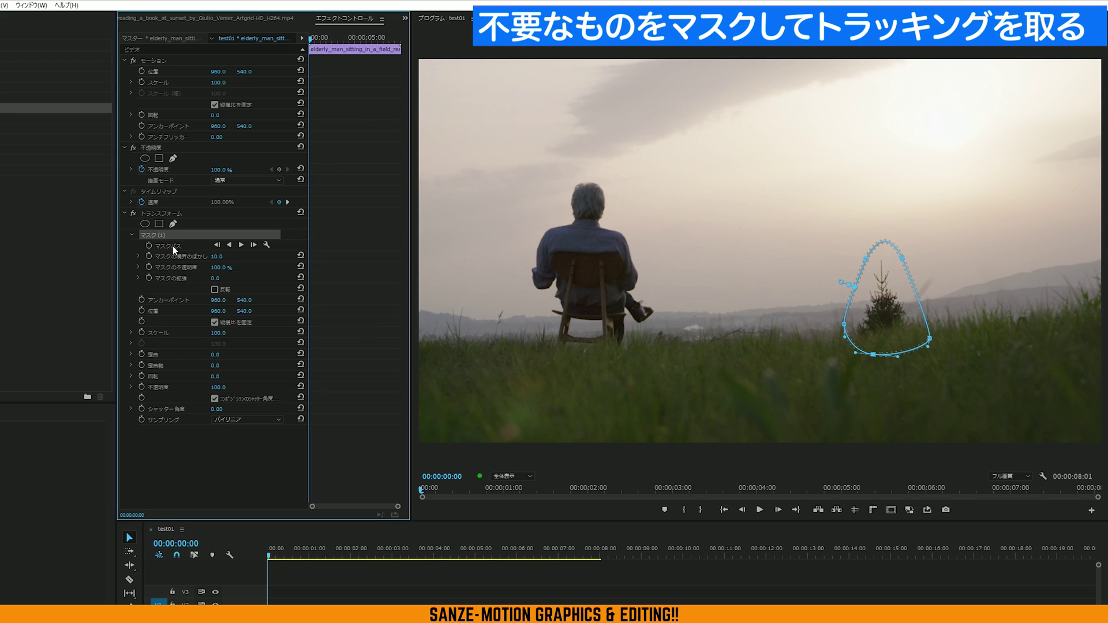
- Track the mask path forward through the clip and scrub to check it follows the tree
left_click(172, 245)
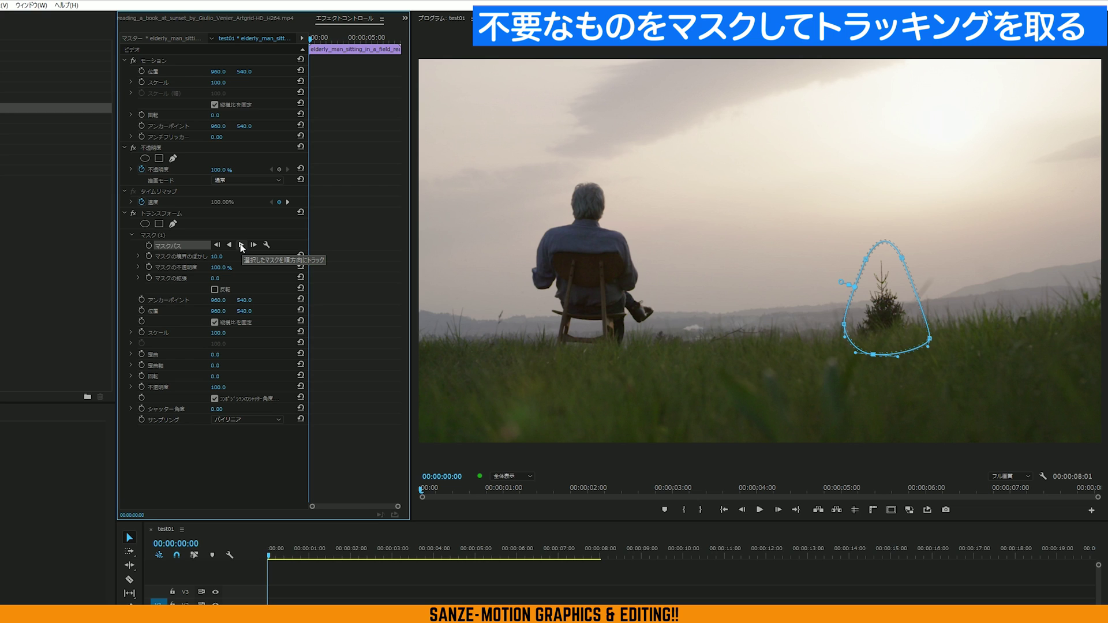
left_click(241, 245)
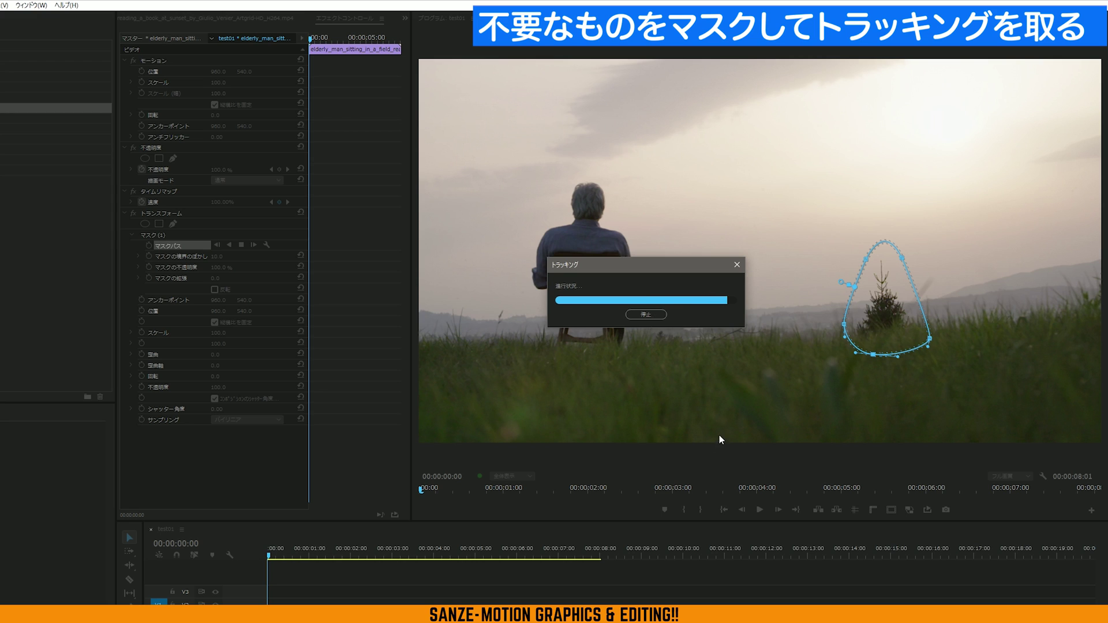
left_click(363, 549)
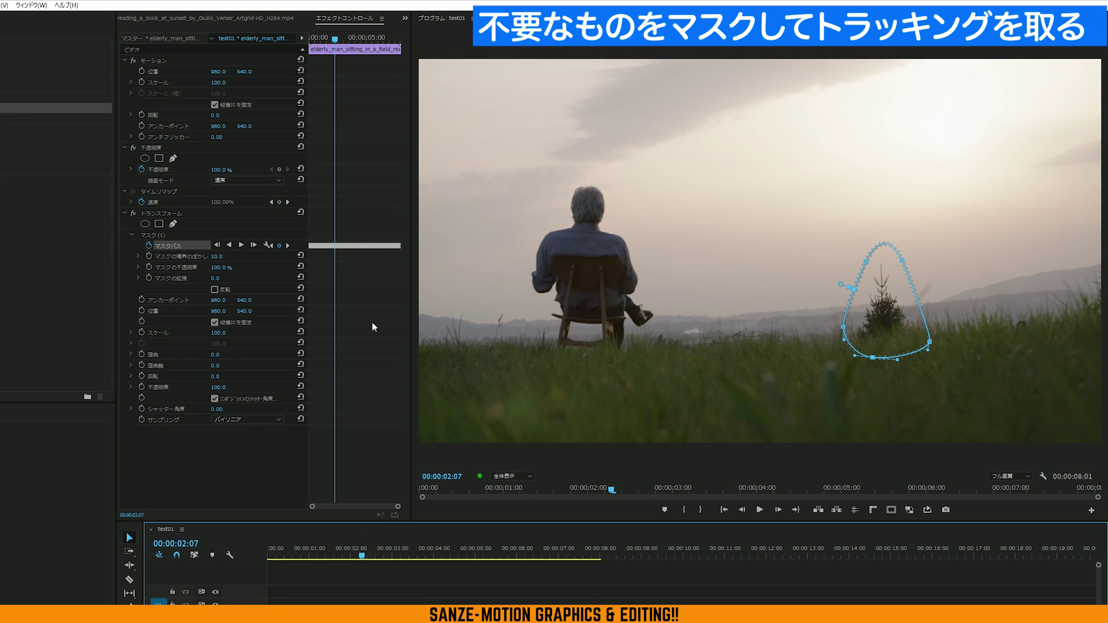
left_click_drag(352, 556, 614, 555)
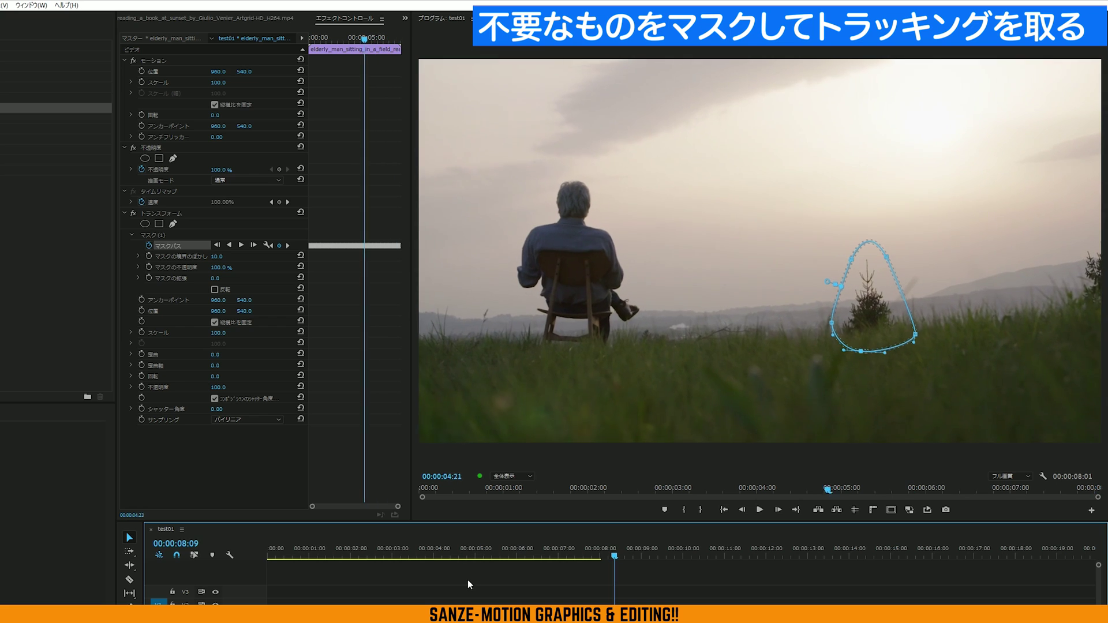
left_click_drag(468, 579, 494, 579)
- Play on, return to 00:00:00:00, and set Transform Position X to 1202
key("space")
key("space")
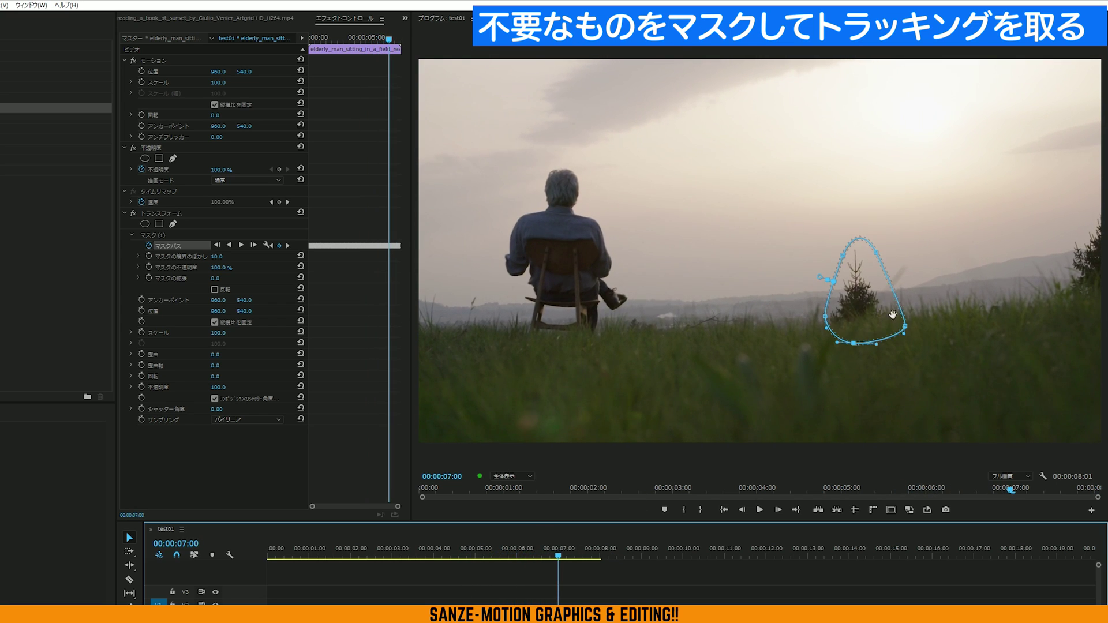
mouse_move(565, 555)
left_mouse_down()
mouse_move(205, 559)
mouse_move(212, 572)
left_mouse_up()
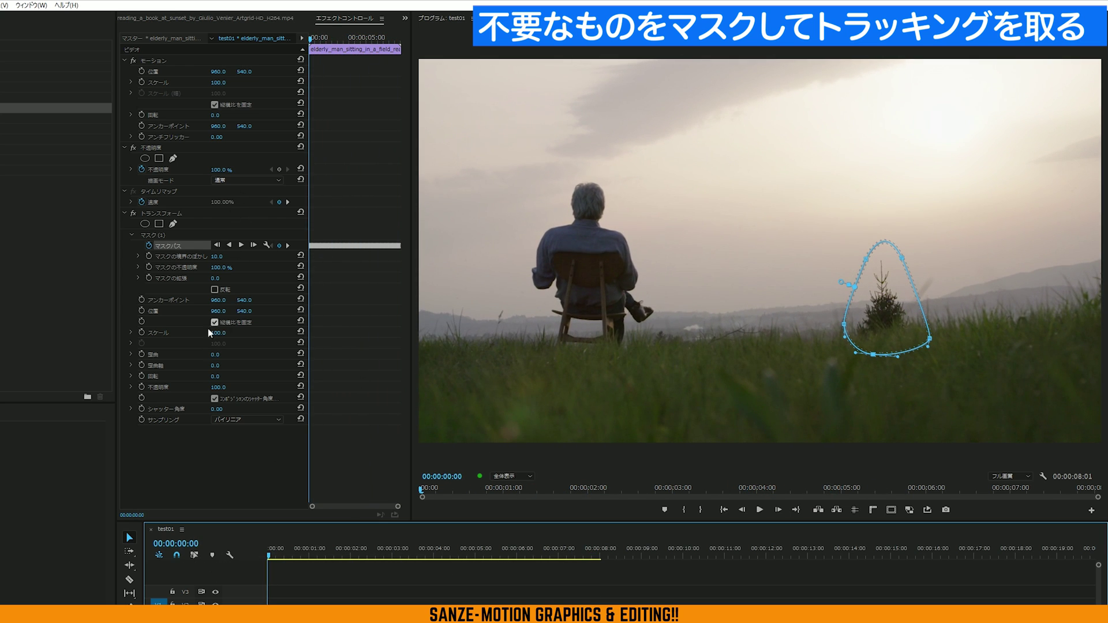
left_click_drag(219, 312, 348, 304)
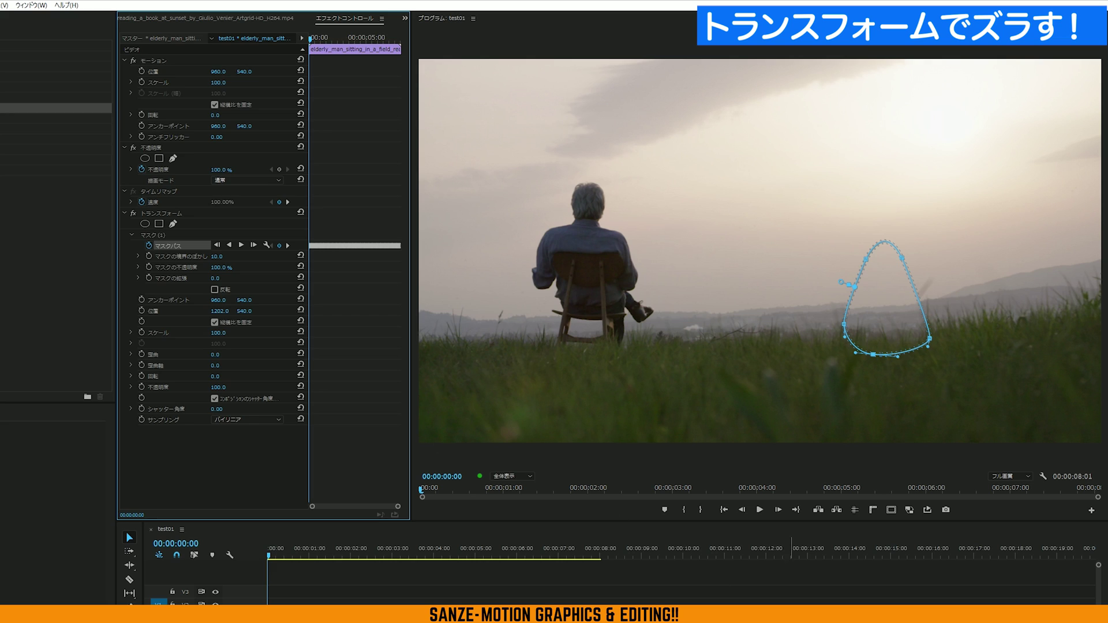
- Raise the Transform mask feather to 84 and play the clip to check the softened seam
left_click(791, 574)
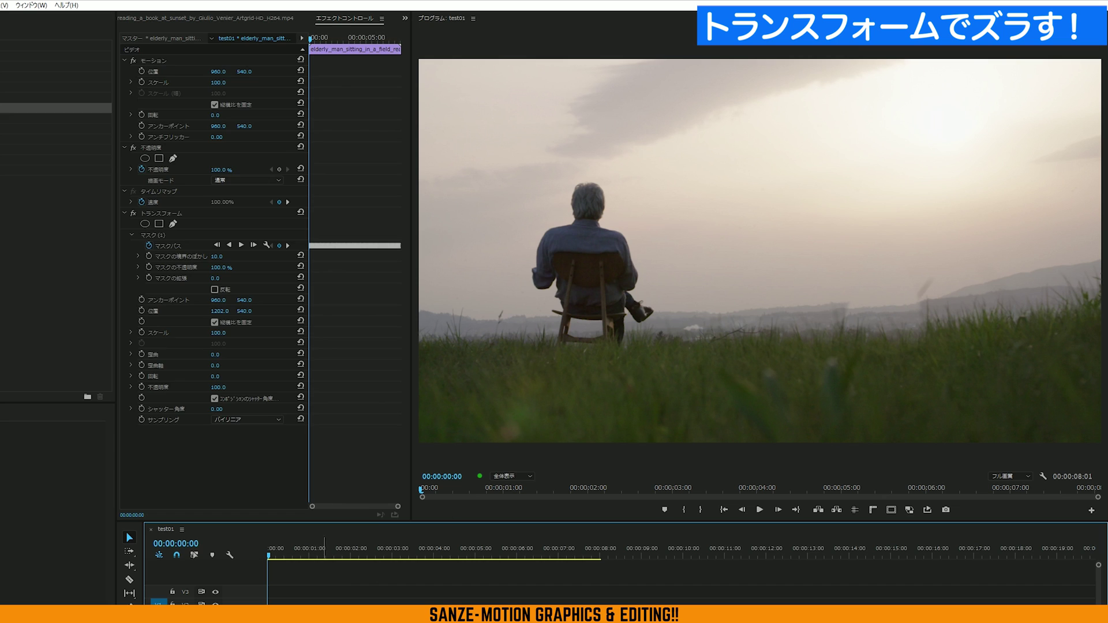
left_click(196, 268)
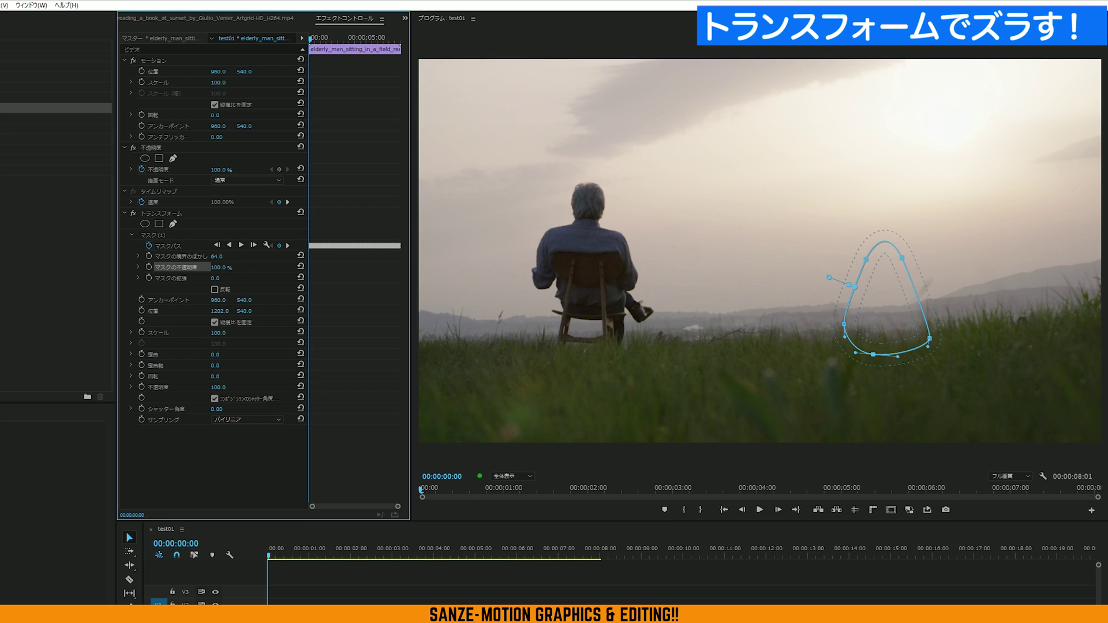
left_click(346, 577)
key("space")
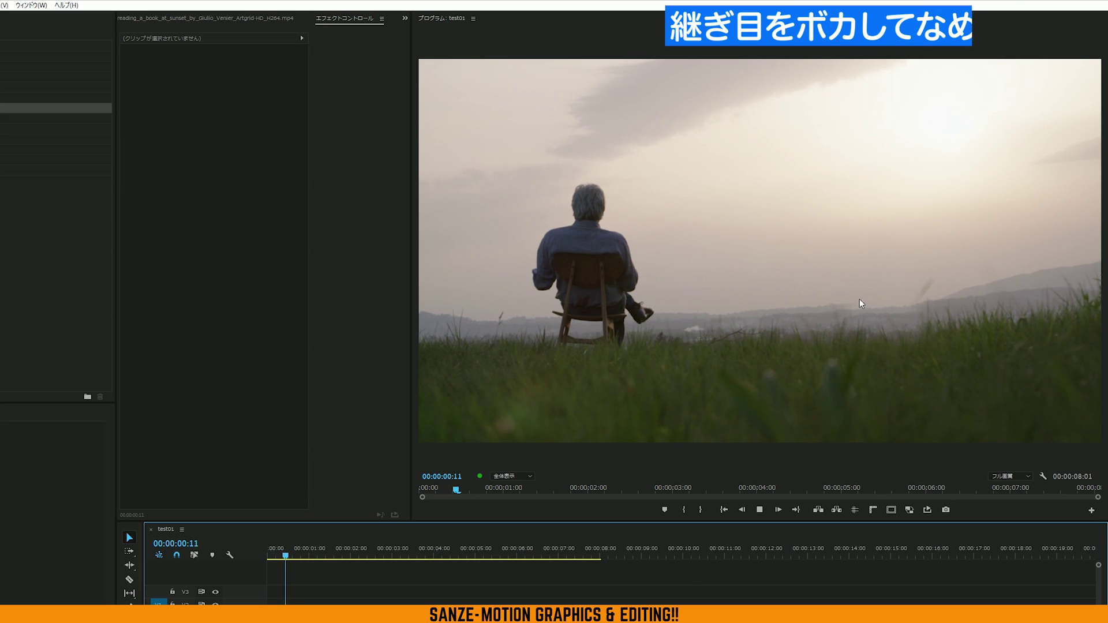
- Set mask feather to 61 and Transform Position Y to 525, then play the patched clip from the start
key("space")
left_click(341, 601)
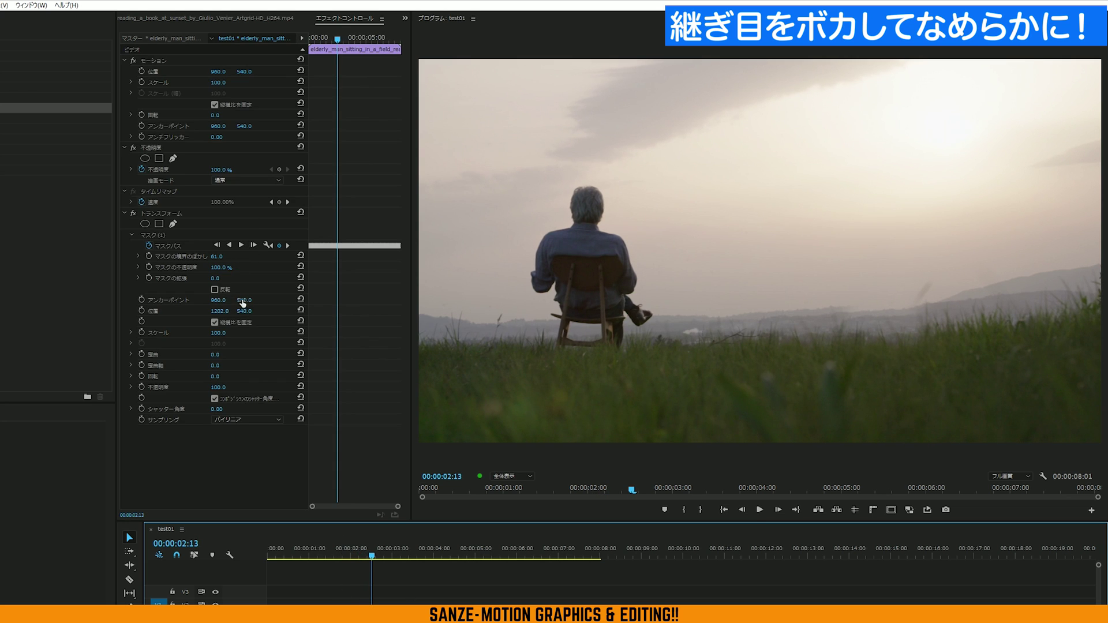
left_click_drag(245, 311, 233, 311)
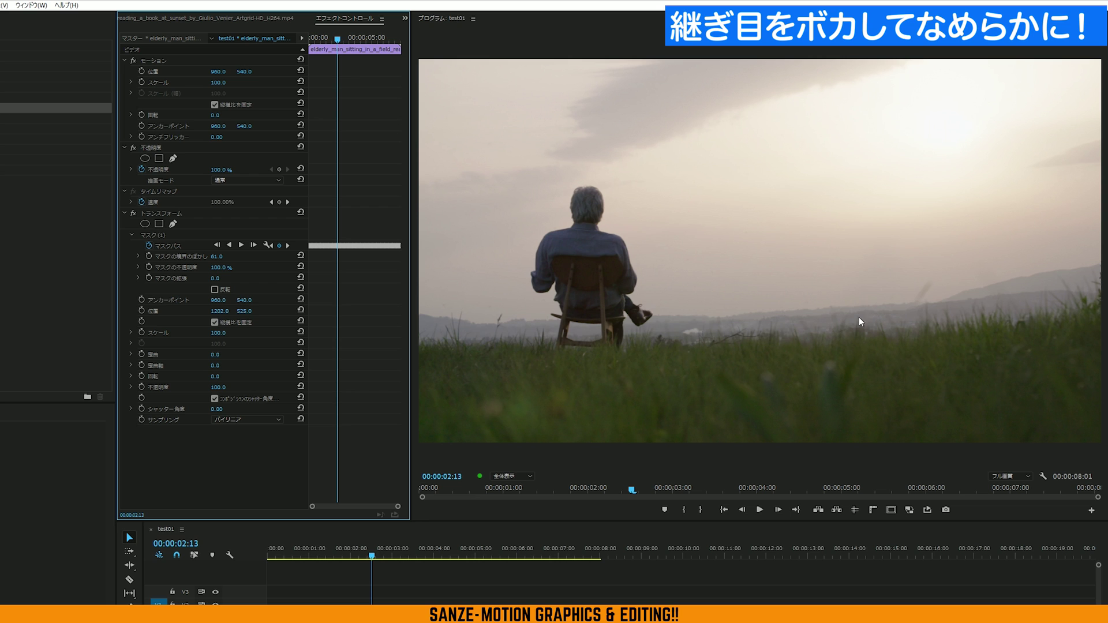
left_click(629, 551)
key("Home")
key("space")
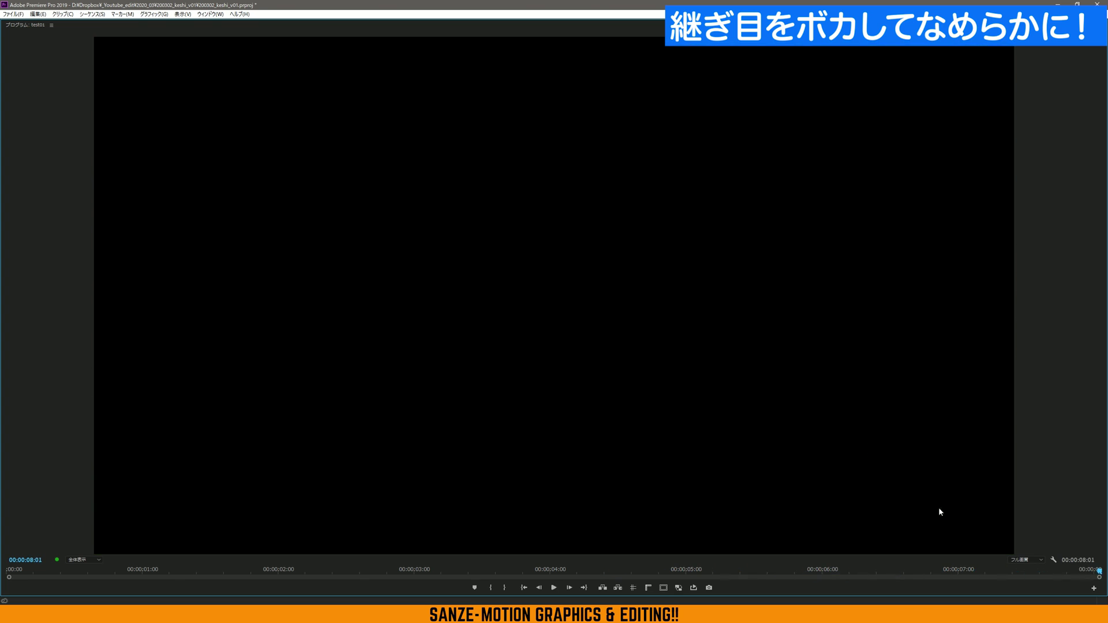
- Scrub back to 00:00:00:00 and restore the regular editing workspace with `
left_click(937, 571)
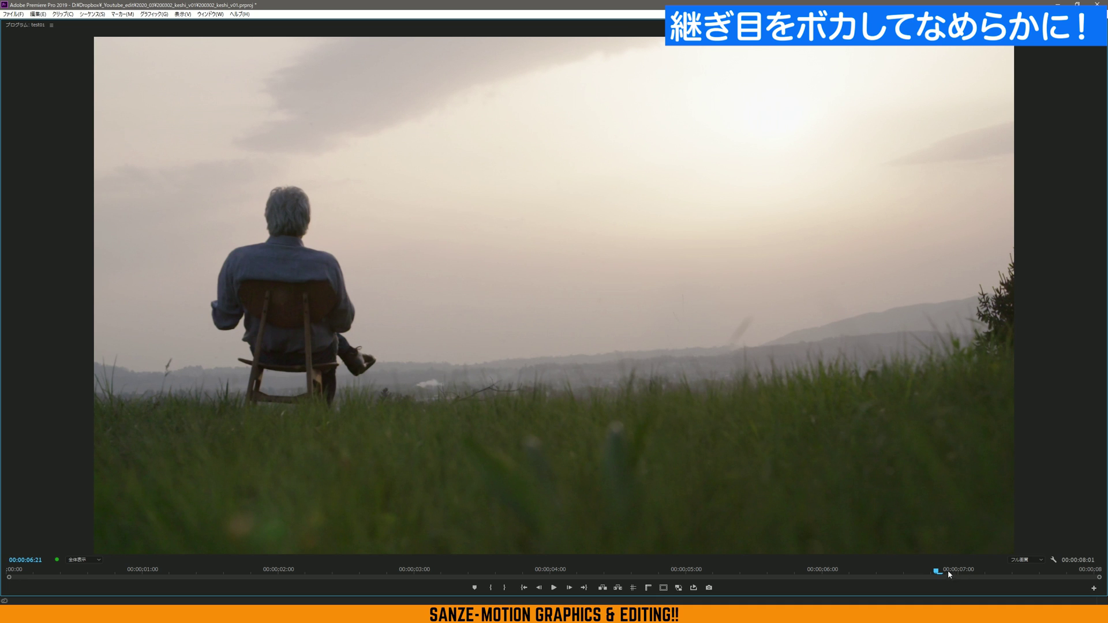
left_click_drag(950, 575, 2, 569)
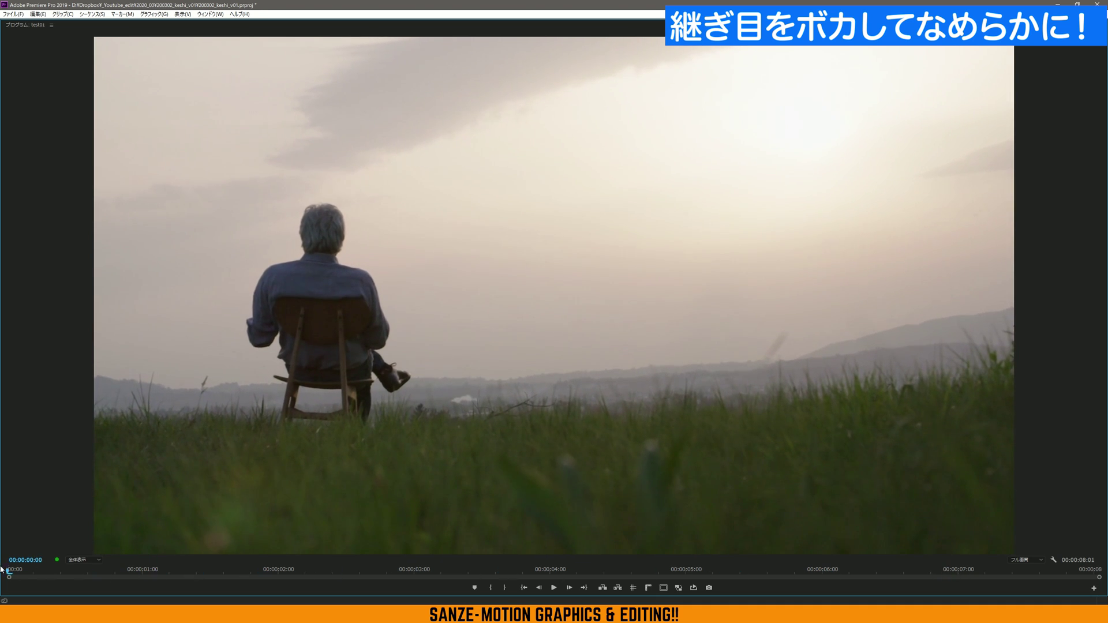
key("grave")
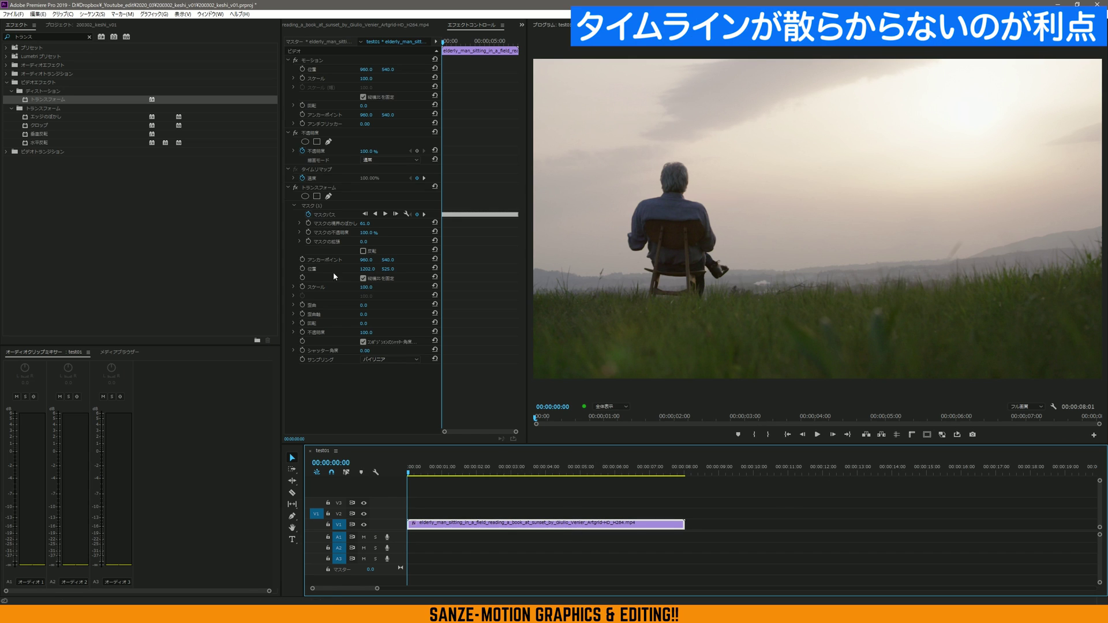
left_click(316, 186)
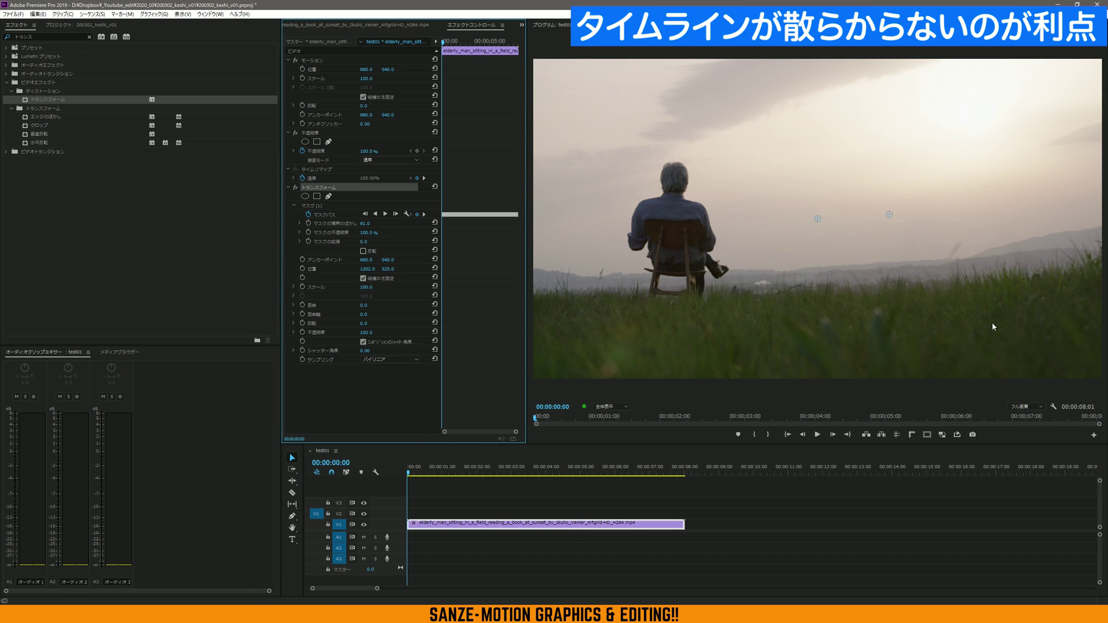
left_click(295, 188)
left_click(294, 188)
left_click(295, 188)
left_click(294, 188)
left_click(295, 188)
left_click(295, 188)
left_click(295, 188)
left_click(294, 188)
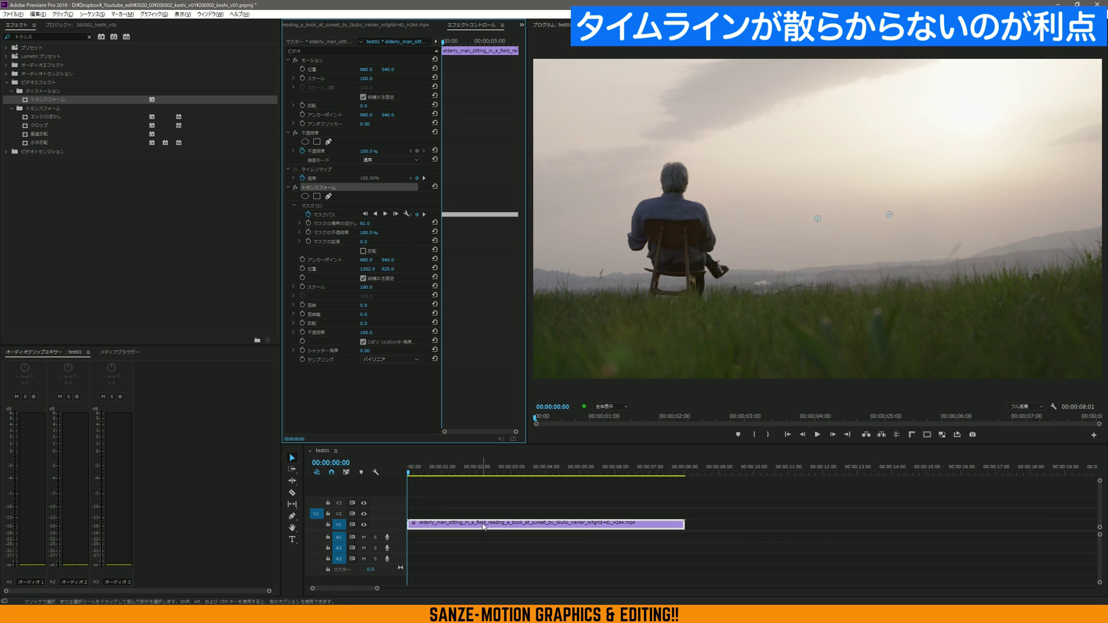
left_click_drag(483, 526, 479, 514)
key("ctrl+z")
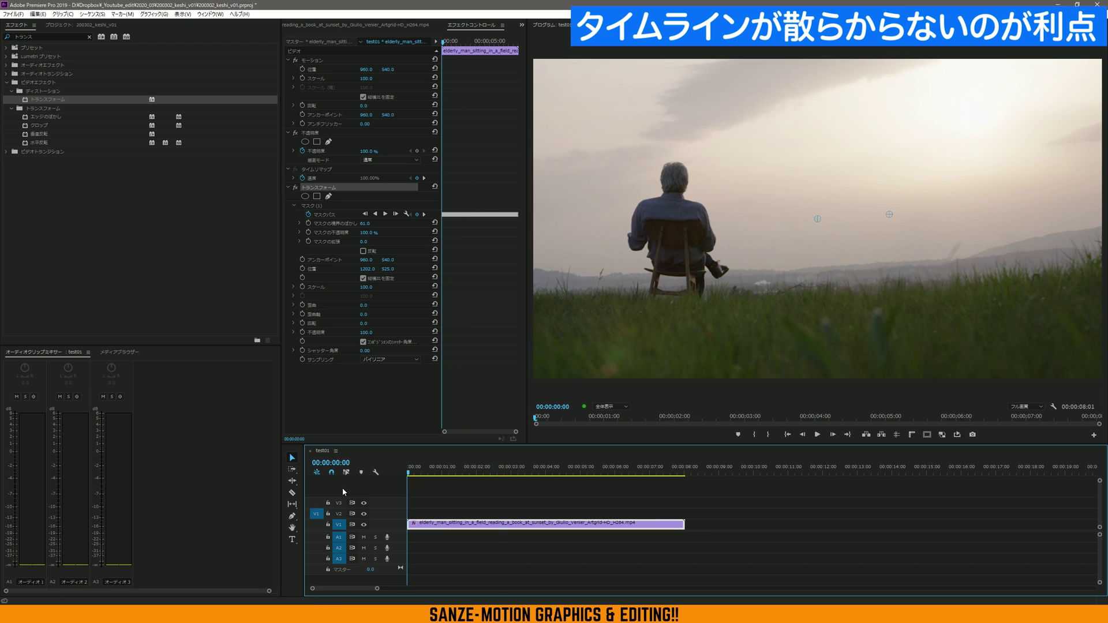
key("grave")
key("grave")
left_click(922, 300)
key("grave")
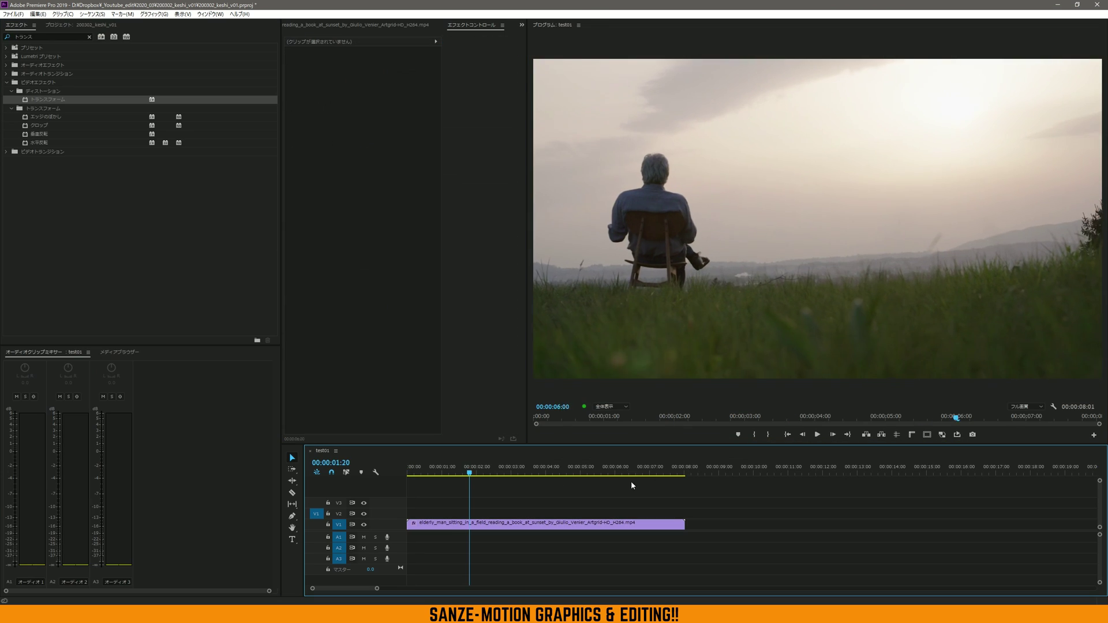
left_click(318, 188)
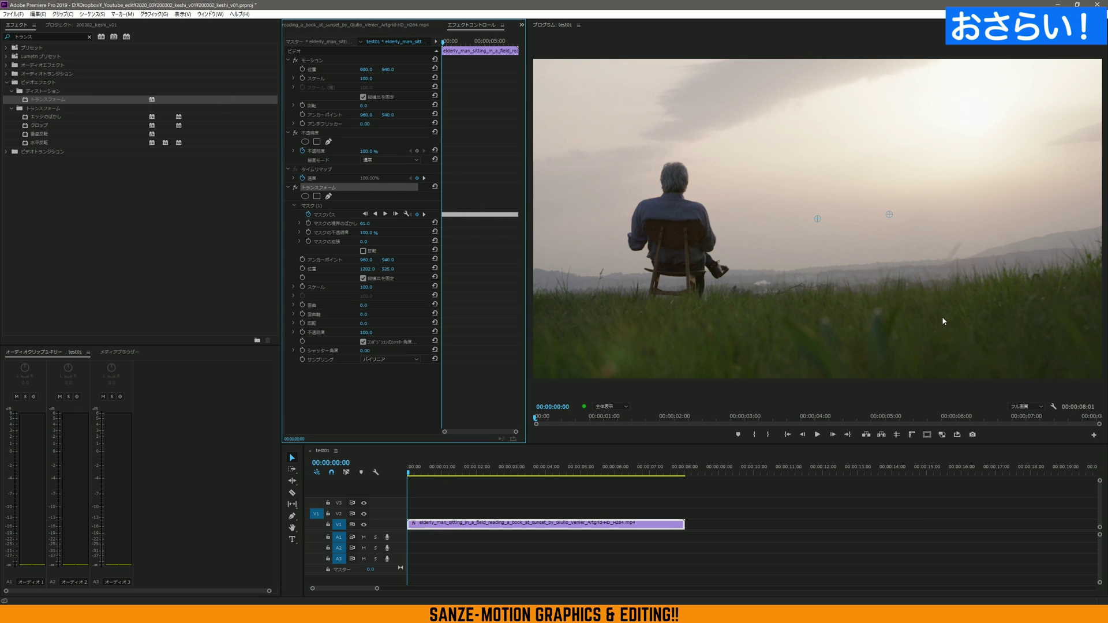
- Switch off the Transform patch to reveal the tree and pull the mask's upper-right point outward
left_click(295, 188)
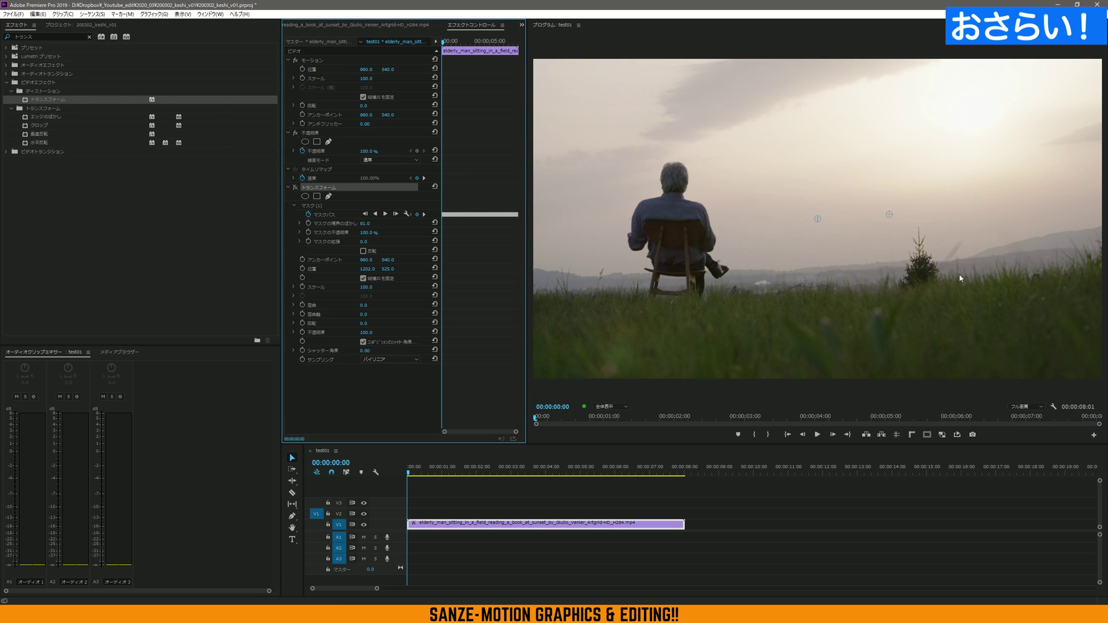
left_click_drag(428, 472, 363, 421)
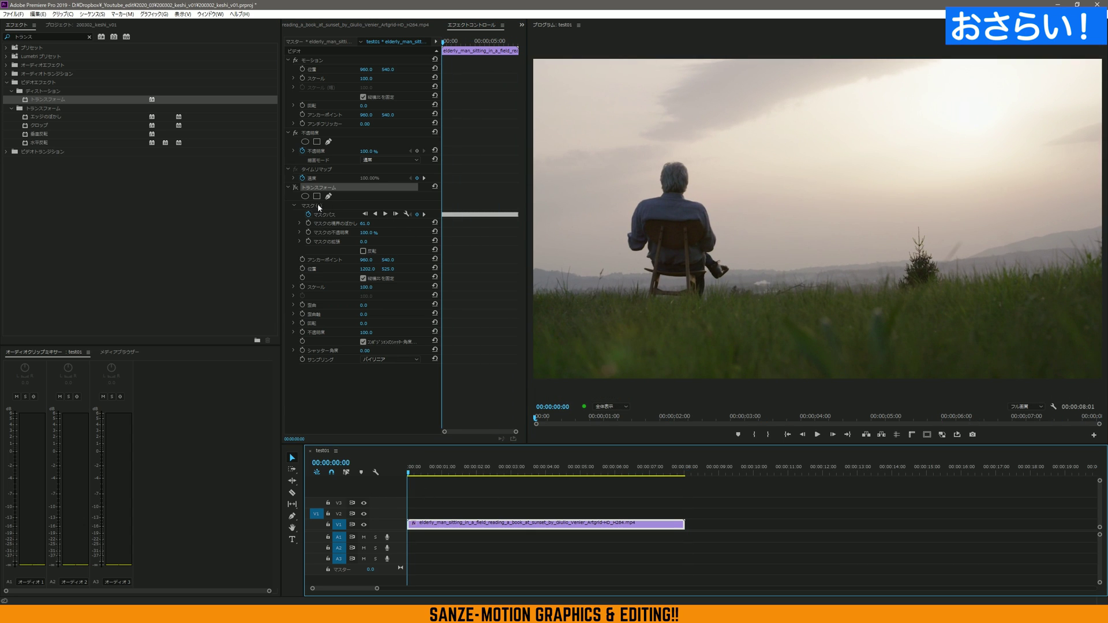
left_click(319, 207)
key("ctrl+a")
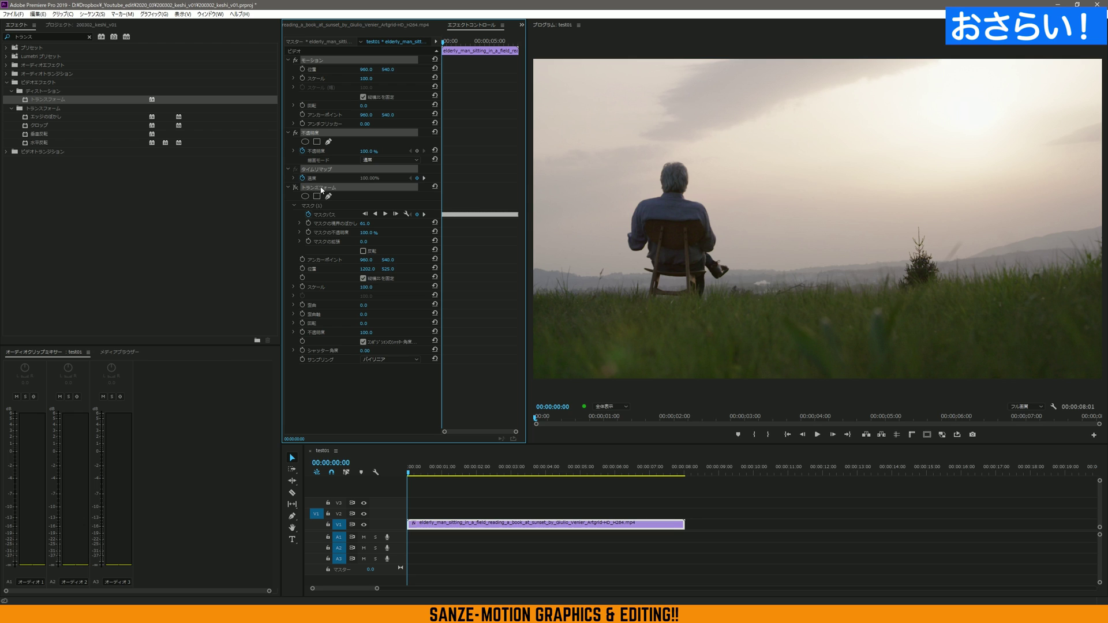
left_click(317, 206)
left_click_drag(936, 227, 943, 232)
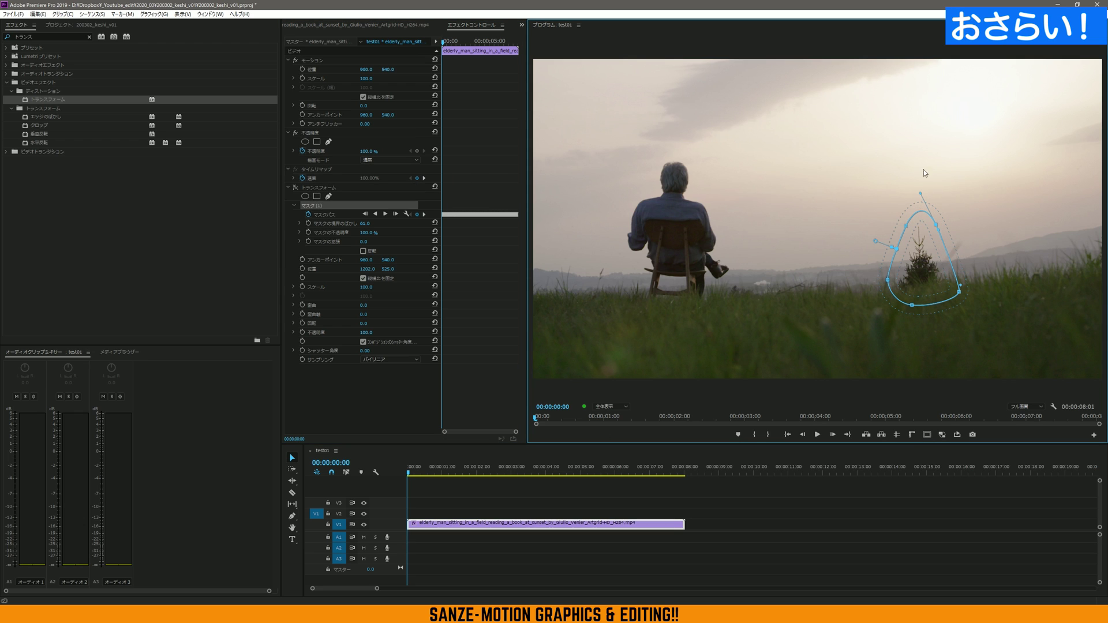
- Slide the patch right to view the offset copy, then set it back to X 1202 over the tree
left_click_drag(468, 461, 408, 461)
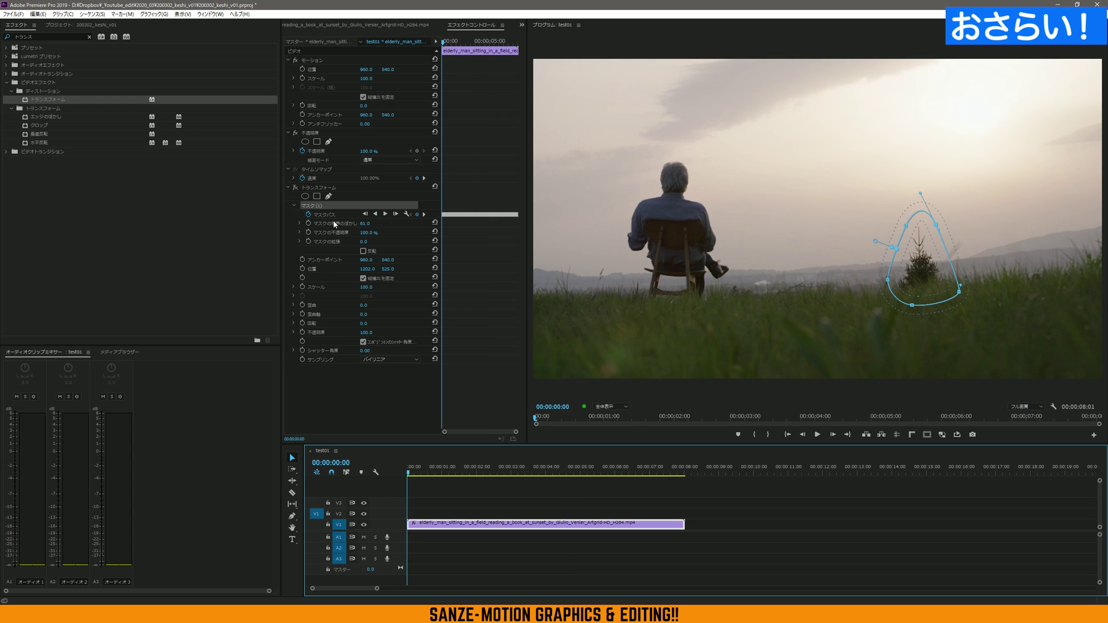
left_click(380, 239)
left_click(366, 260)
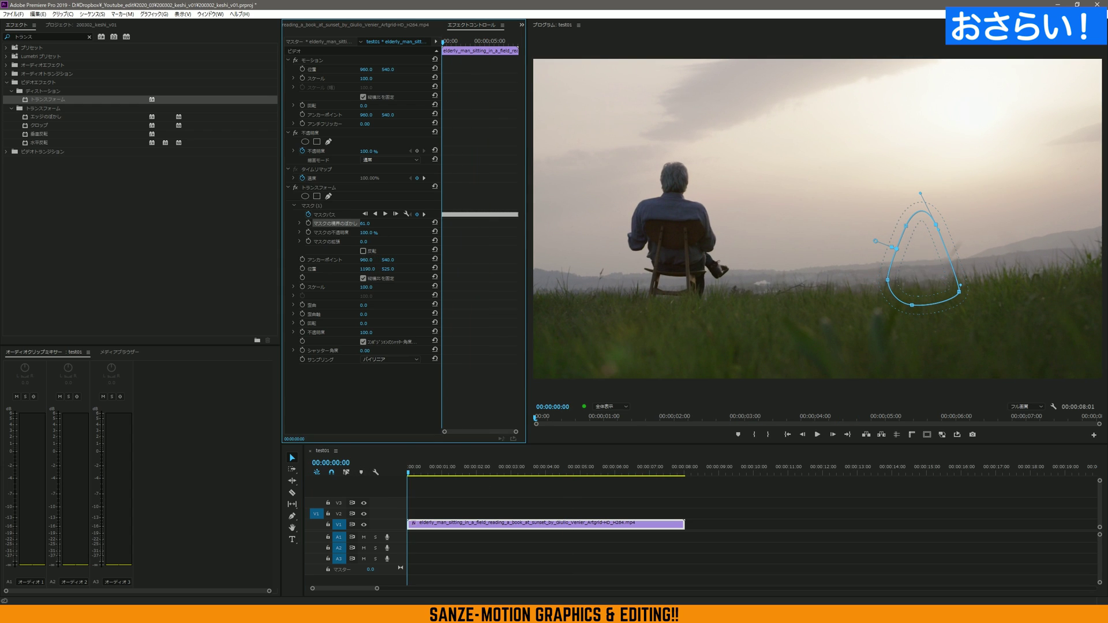
left_click(364, 271)
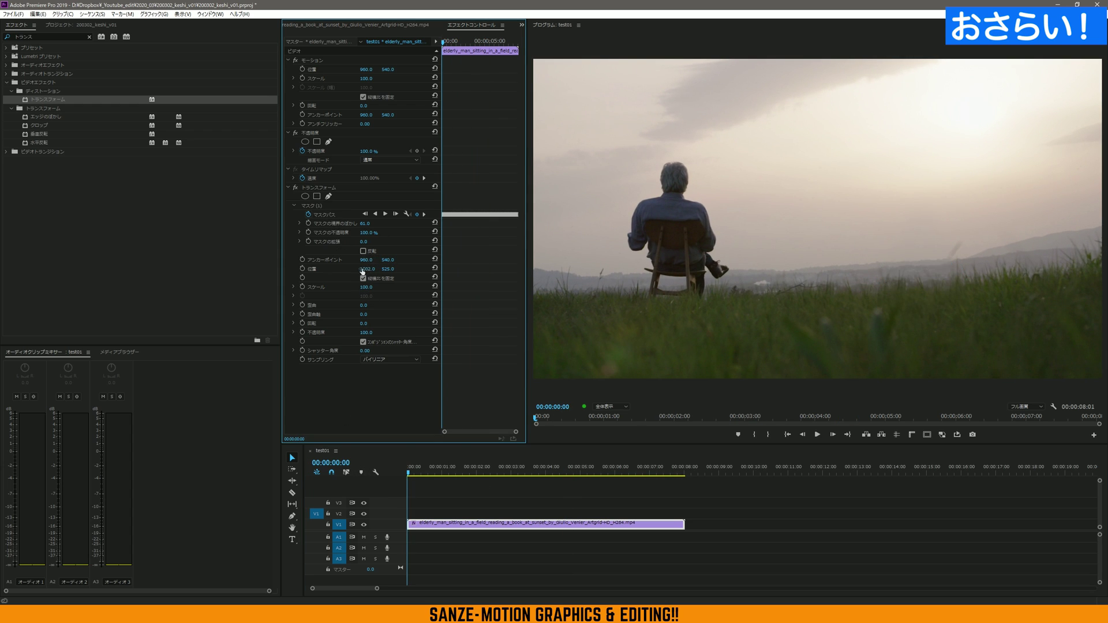
left_click(349, 271)
left_click_drag(367, 268, 596, 270)
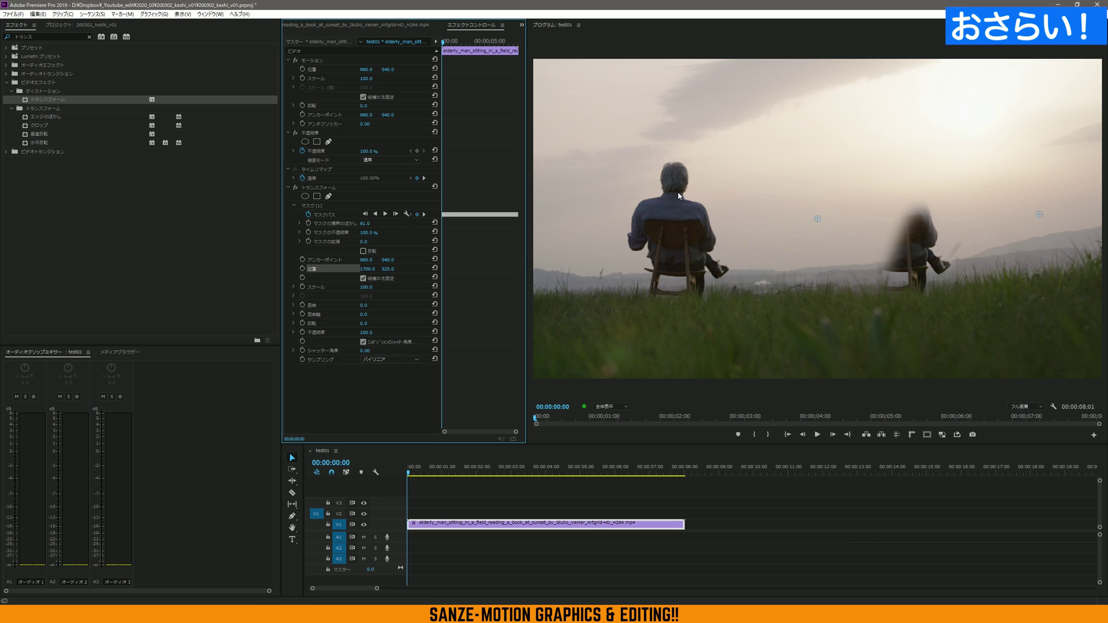
left_click_drag(923, 267, 864, 307)
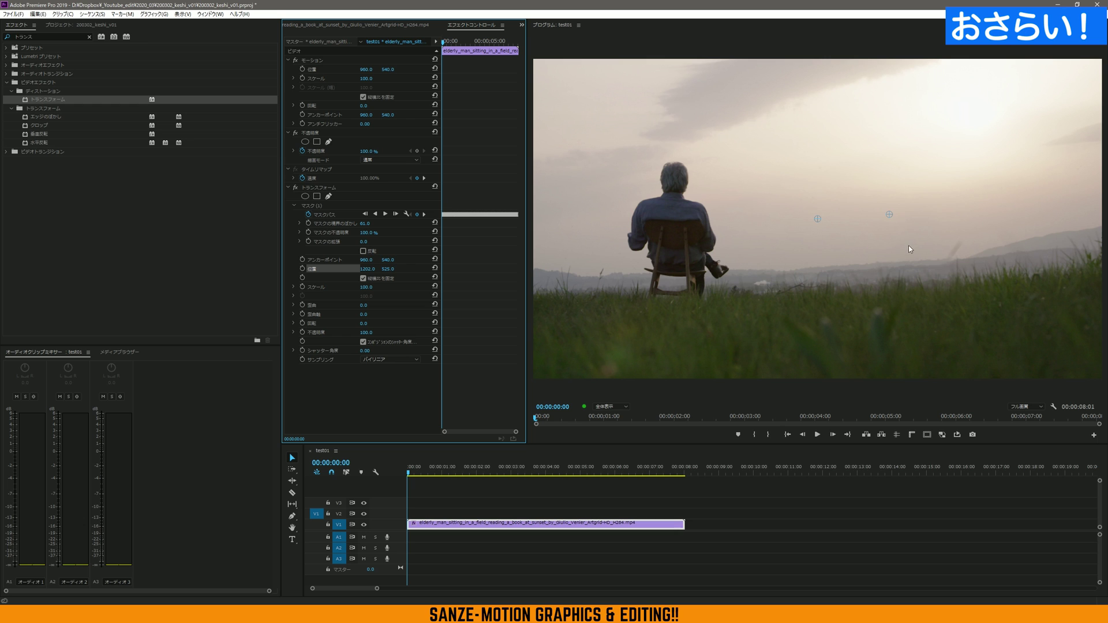
- Play back the clip to confirm the tree stays hidden, then show the project clips
left_click(531, 483)
key("space")
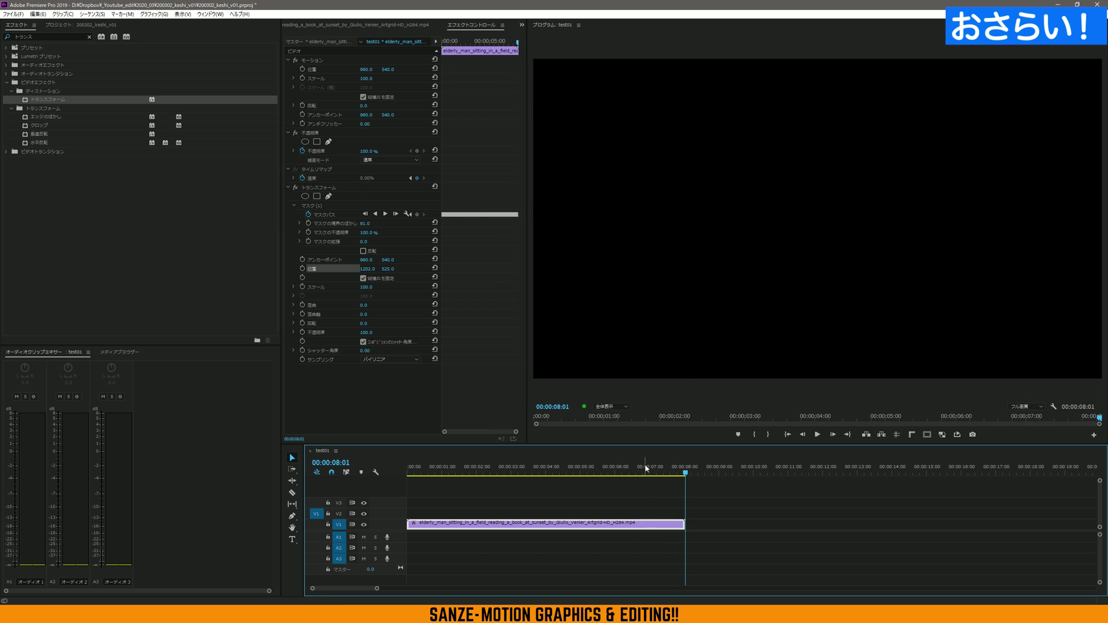
left_click_drag(646, 469, 407, 473)
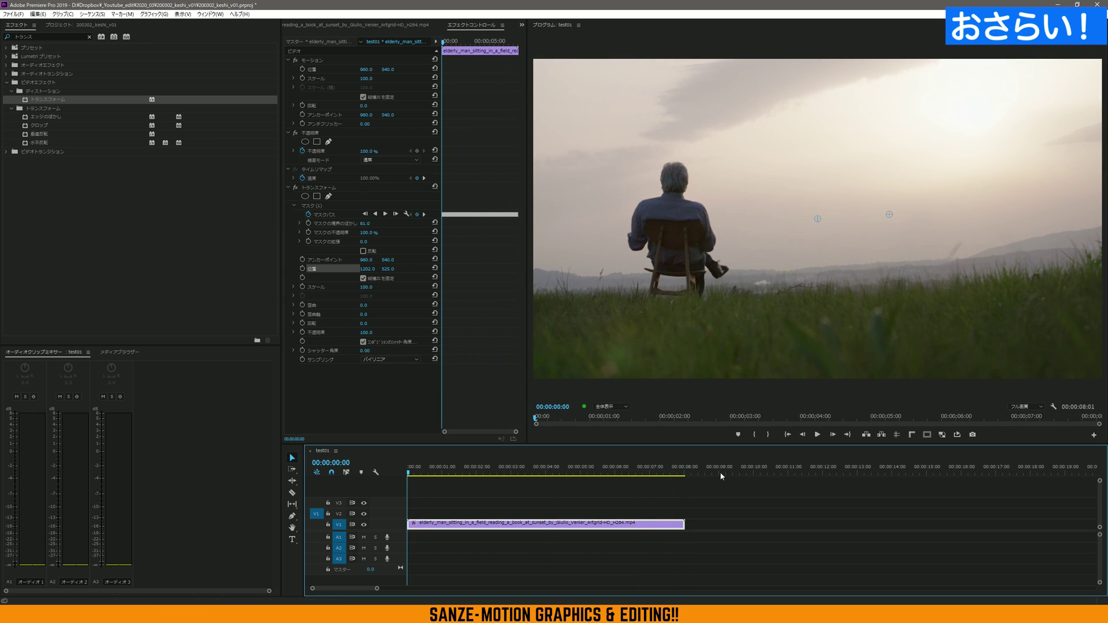
left_click(71, 25)
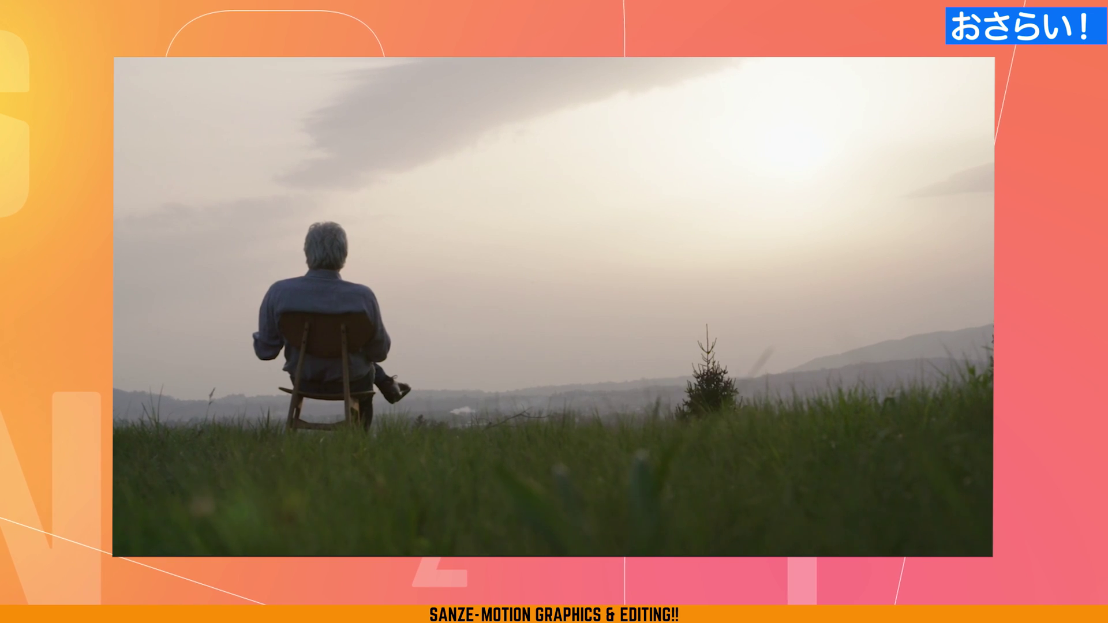